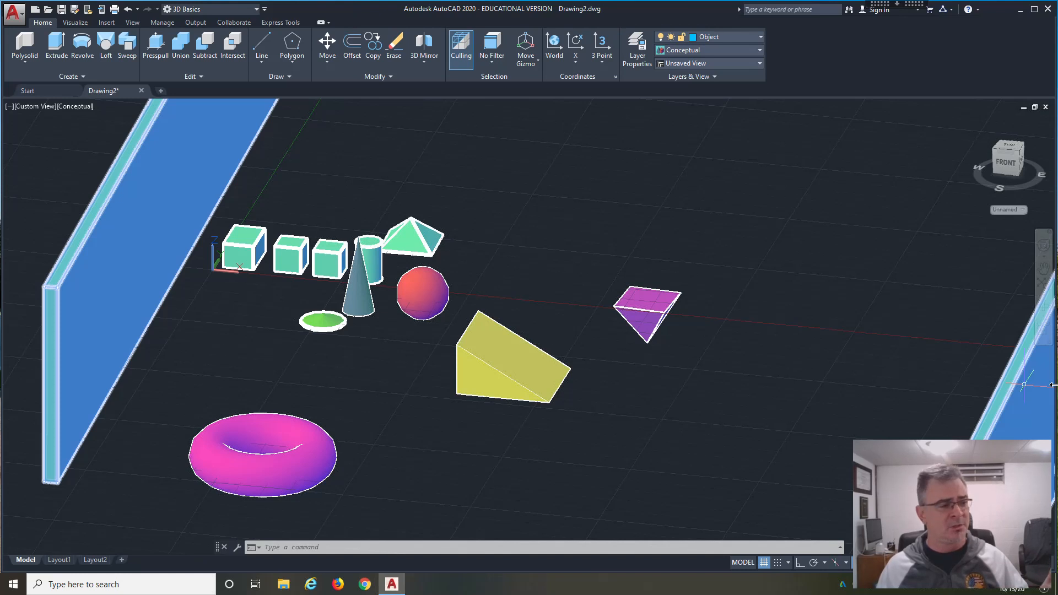
Step: Erase all the existing solids, including the polysolid wall and the primitives it surrounds, to empty the drawing
{"action": "left_click", "coordinate": [772, 375]}
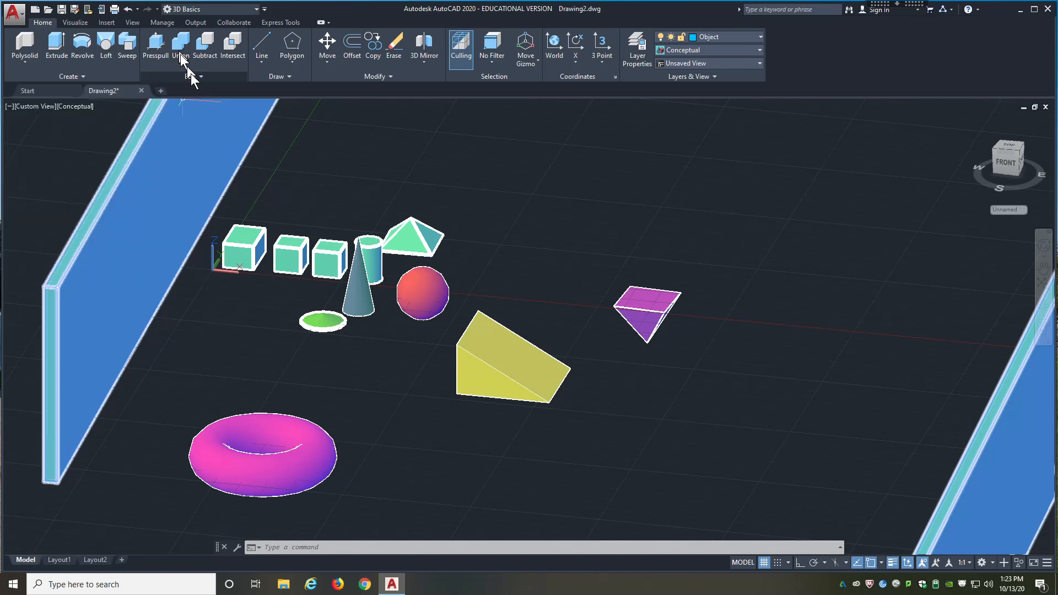
{"action": "scroll", "coordinate": [506, 279], "scroll_direction": "down", "scroll_amount": 4}
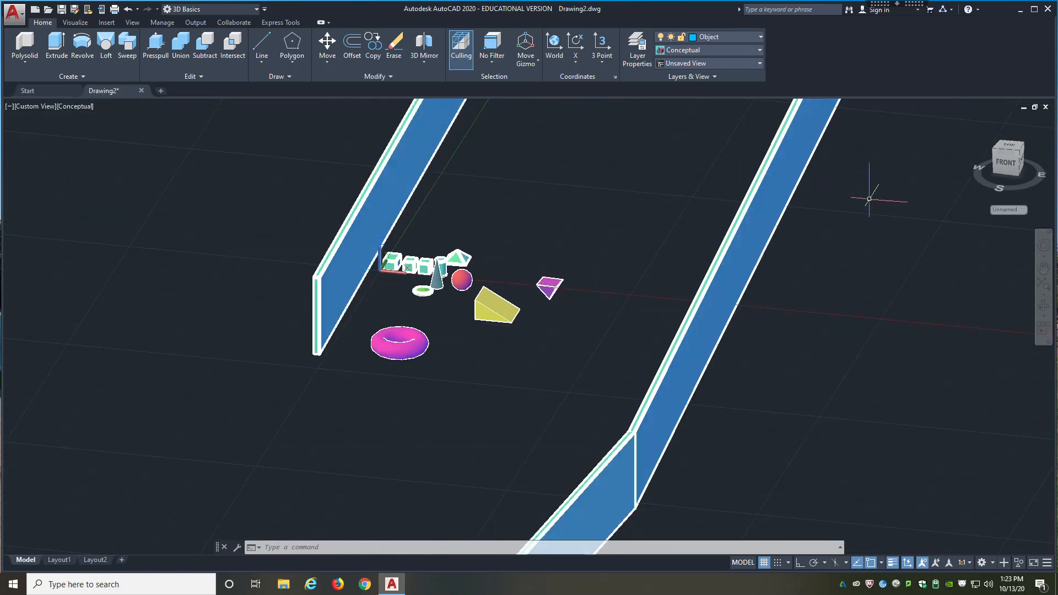
{"action": "scroll", "coordinate": [869, 199], "scroll_direction": "down", "scroll_amount": 4}
{"action": "left_click", "coordinate": [875, 171]}
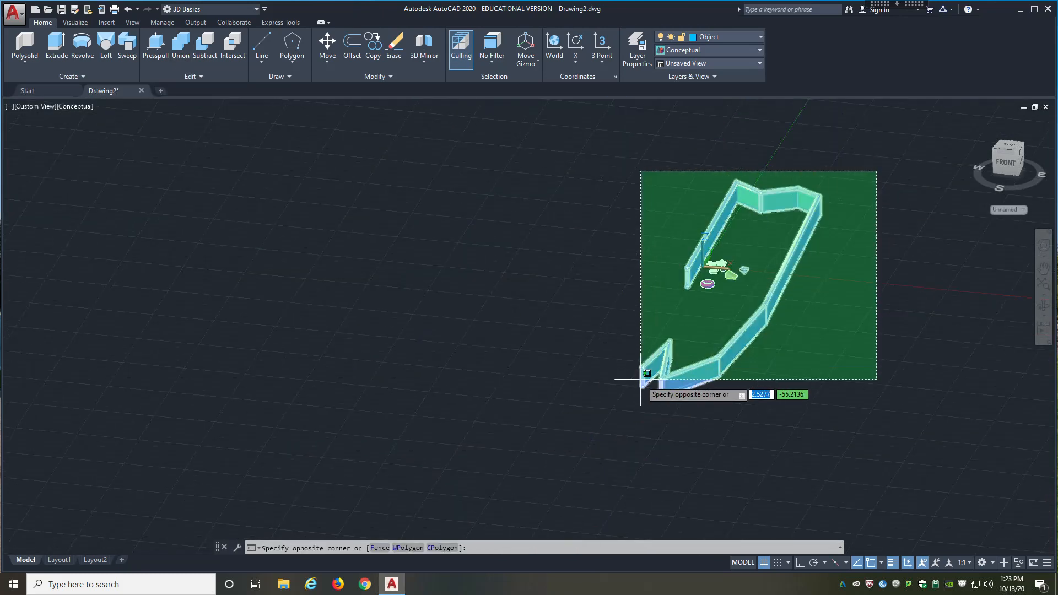
{"action": "left_click", "coordinate": [597, 420]}
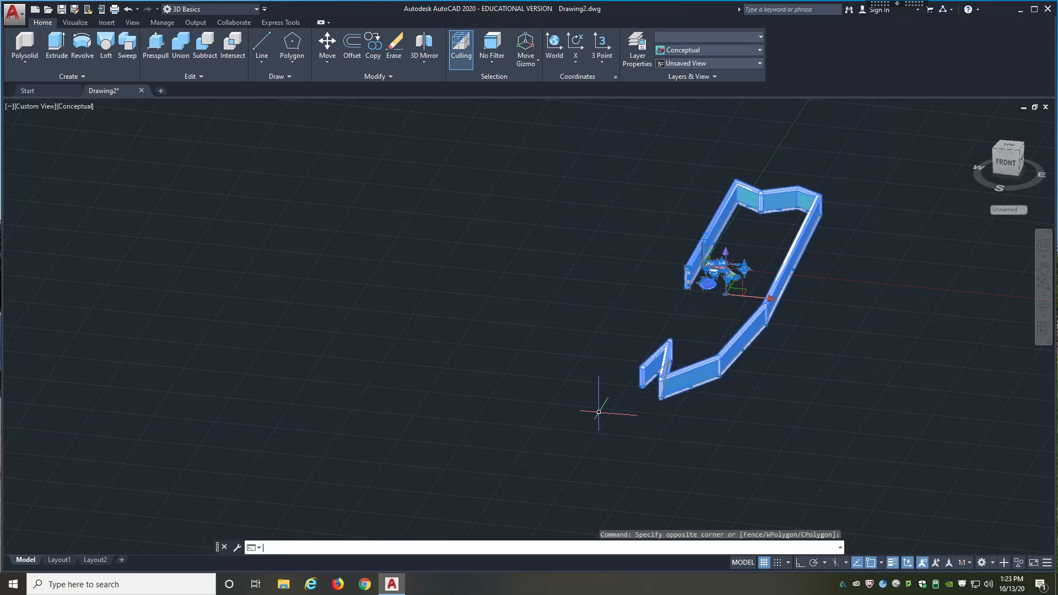
{"action": "left_click", "coordinate": [599, 323]}
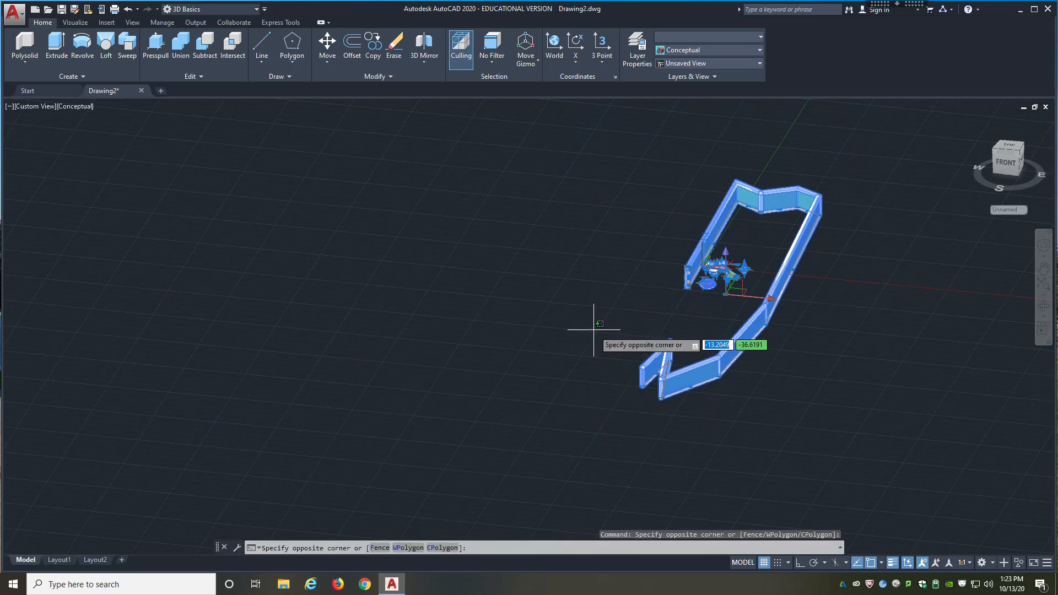
{"action": "key", "text": "Escape"}
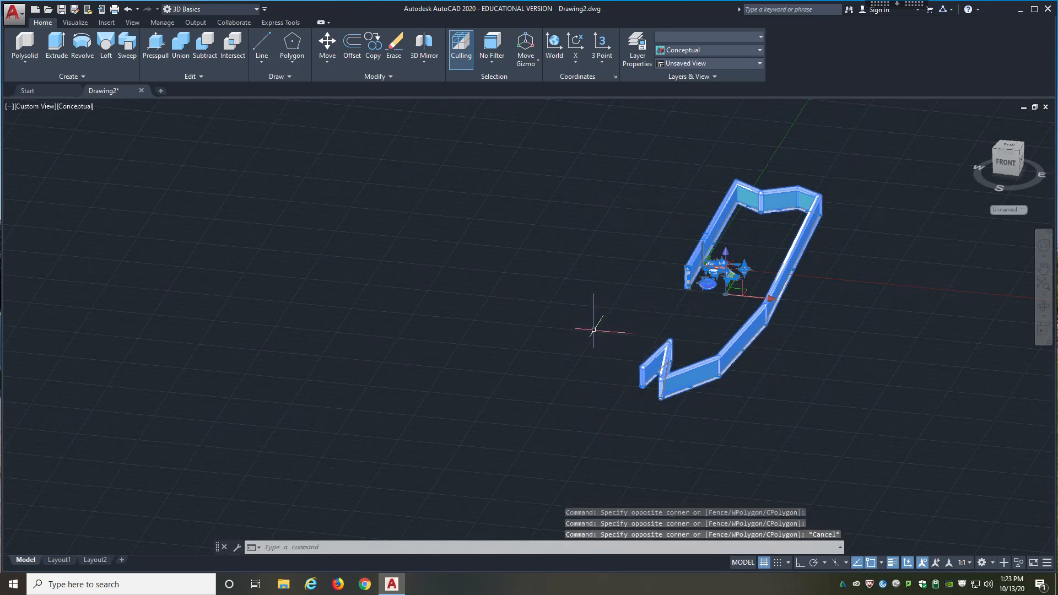
{"action": "key", "text": "Delete"}
Step: Create a freehand solid box on the ground plane just beyond the origin, with its height extending upward
{"action": "scroll", "coordinate": [840, 225], "scroll_direction": "up", "scroll_amount": 3}
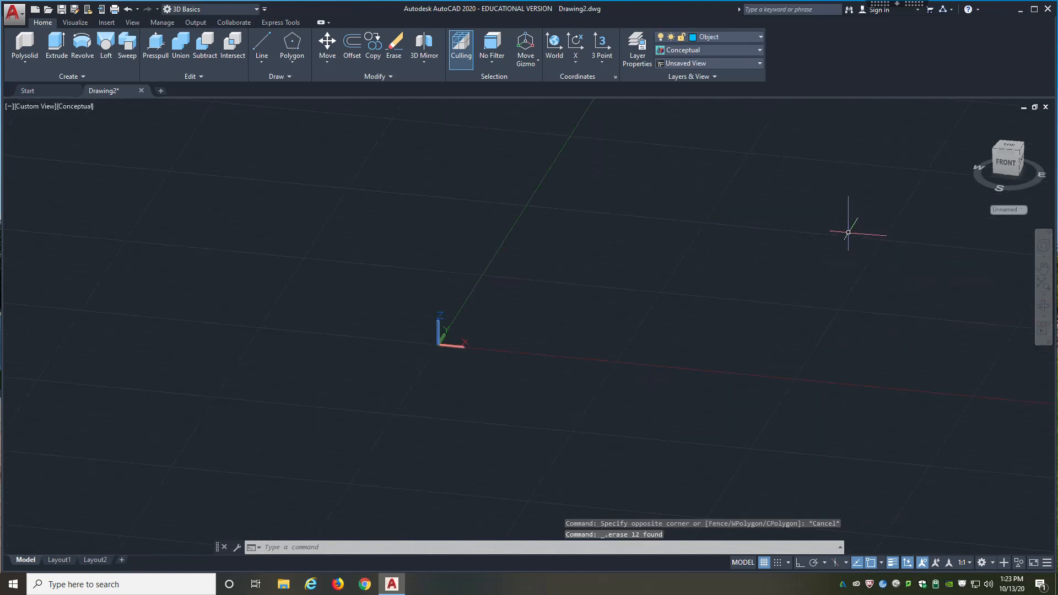
{"action": "scroll", "coordinate": [453, 250], "scroll_direction": "up", "scroll_amount": 2}
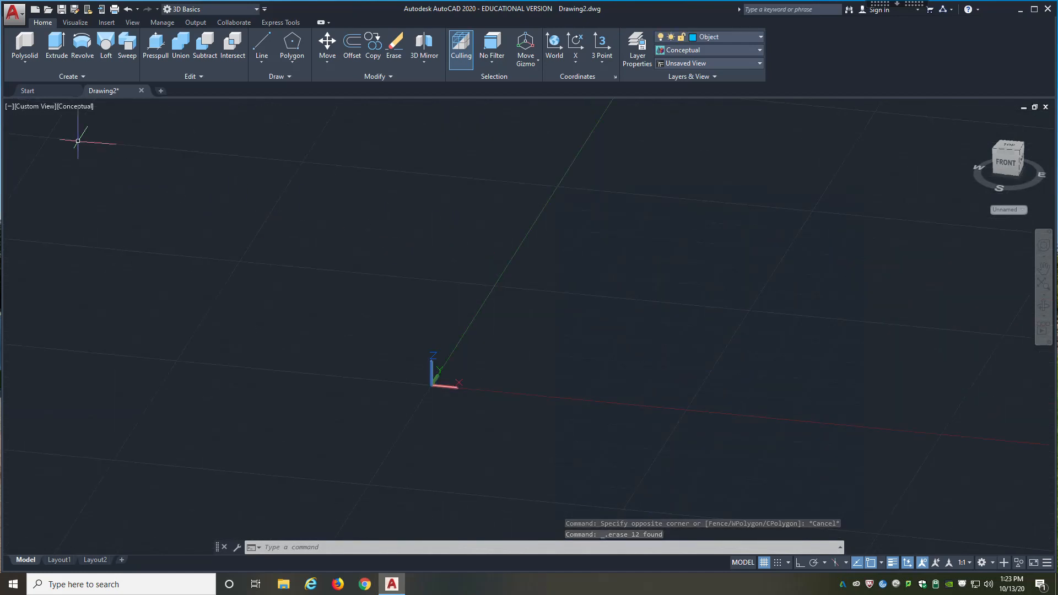
{"action": "left_click", "coordinate": [24, 64]}
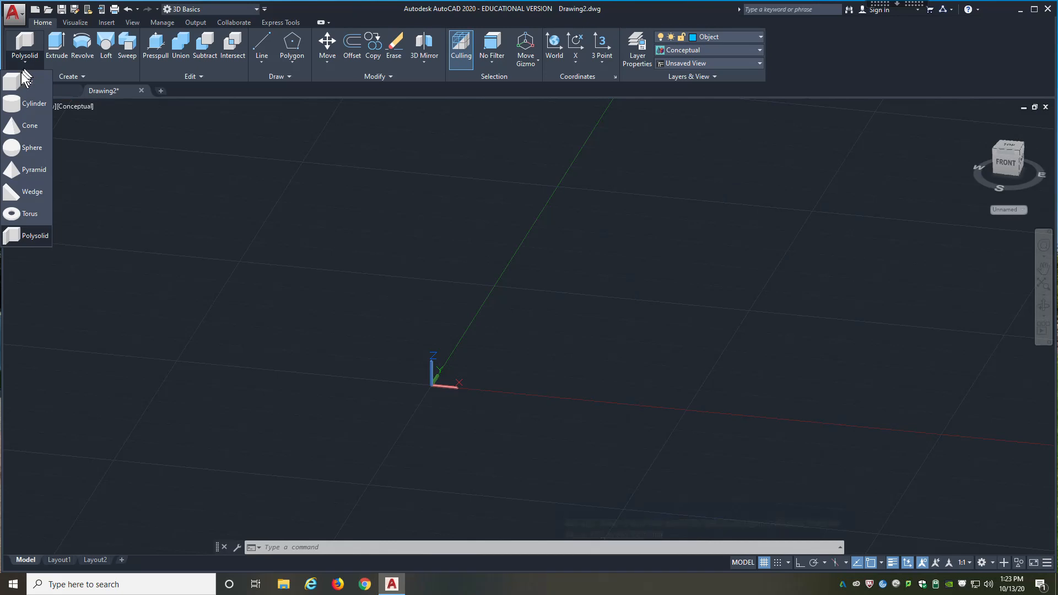
{"action": "left_click", "coordinate": [21, 80]}
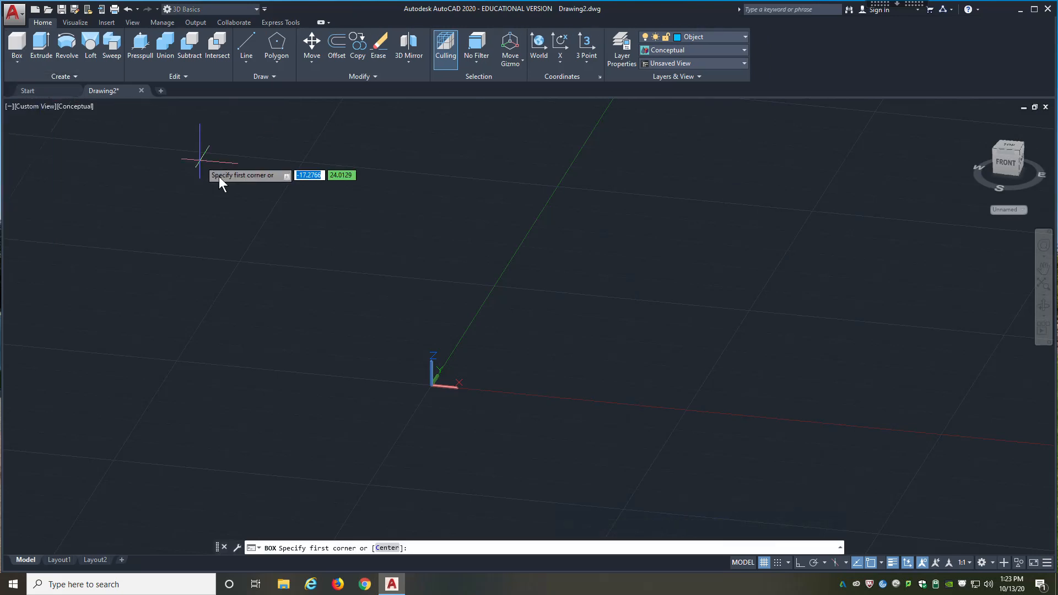
{"action": "left_click", "coordinate": [488, 376]}
{"action": "left_click", "coordinate": [651, 330]}
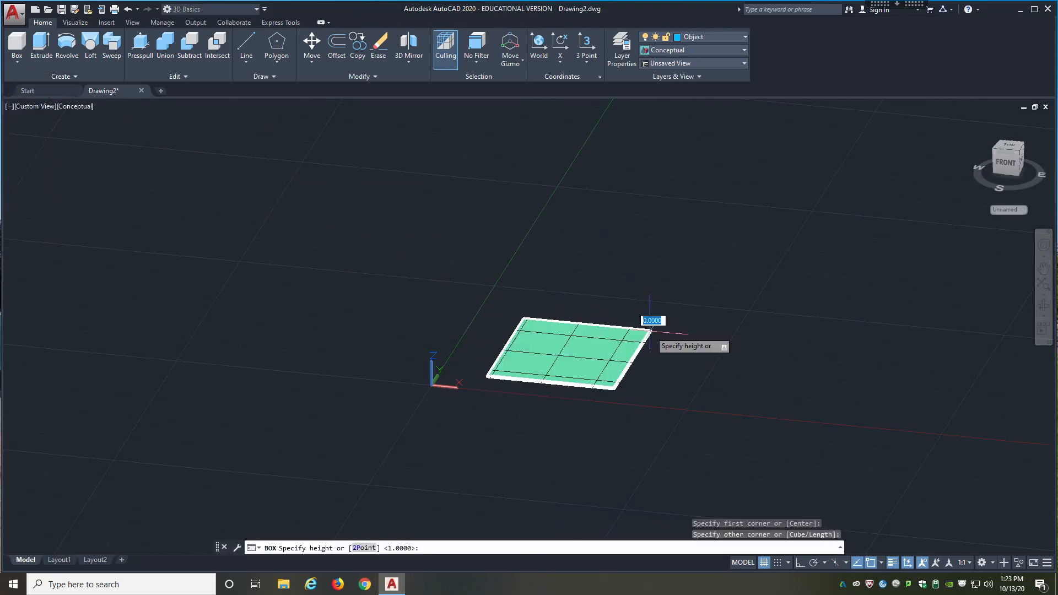
{"action": "left_click", "coordinate": [633, 265]}
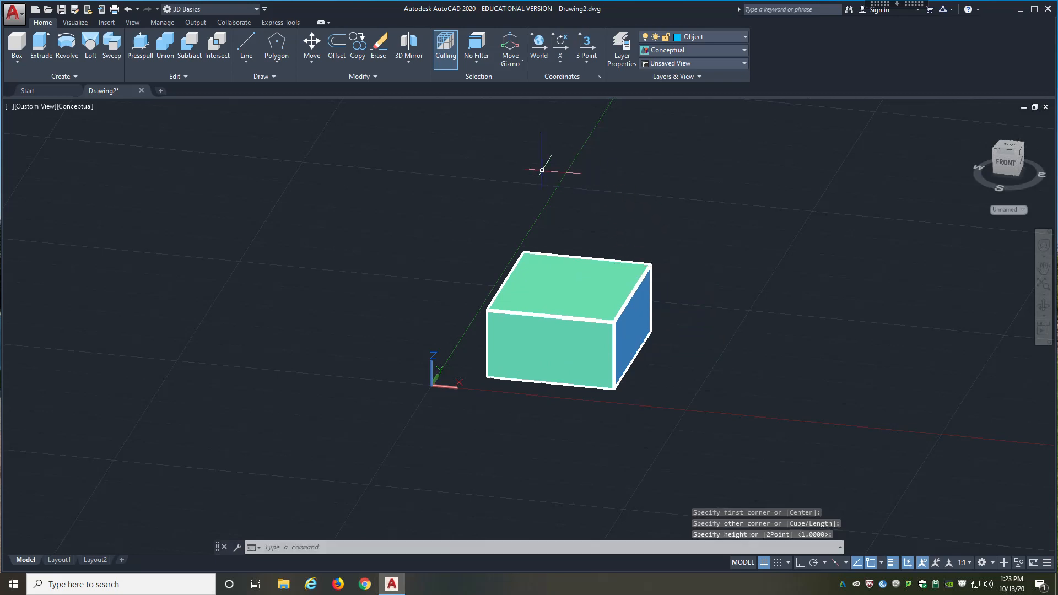
Step: Create a cylinder centred on the box's right-side face, extending through the box and out past the opposite side
{"action": "left_click", "coordinate": [12, 61]}
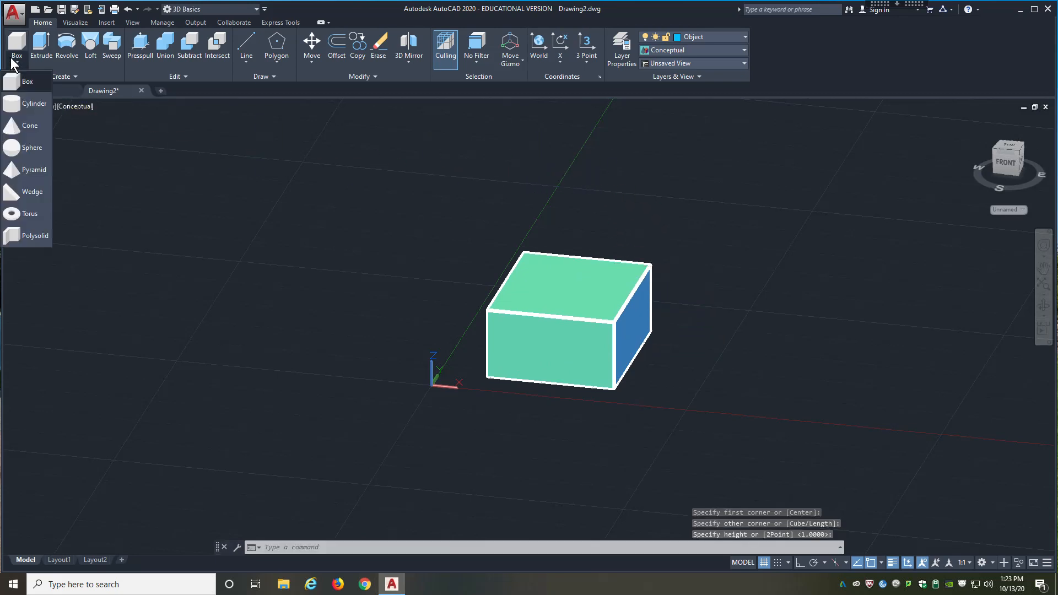
{"action": "left_click", "coordinate": [23, 100]}
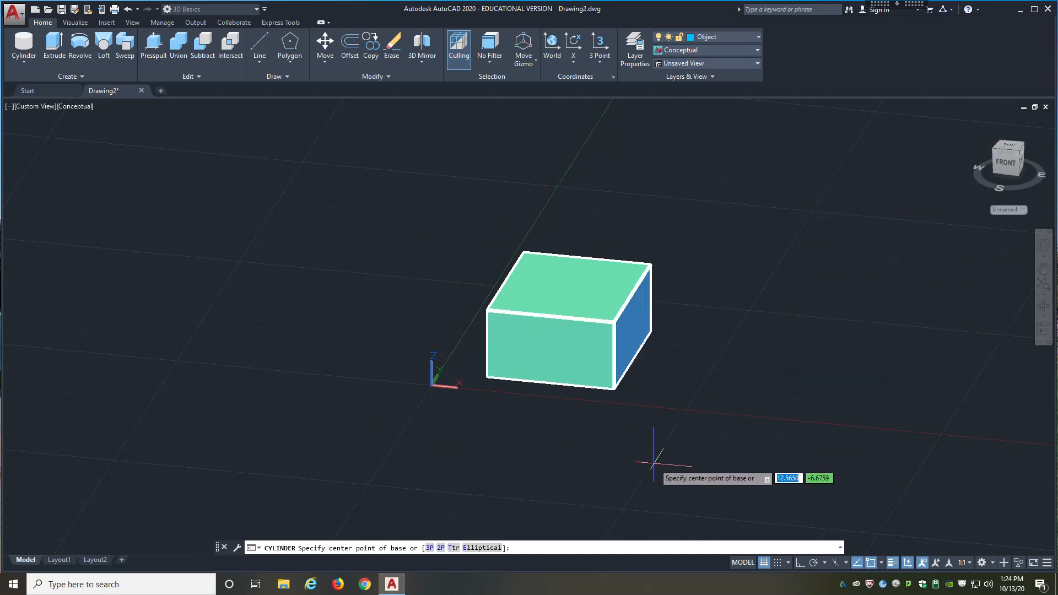
{"action": "left_click", "coordinate": [631, 329]}
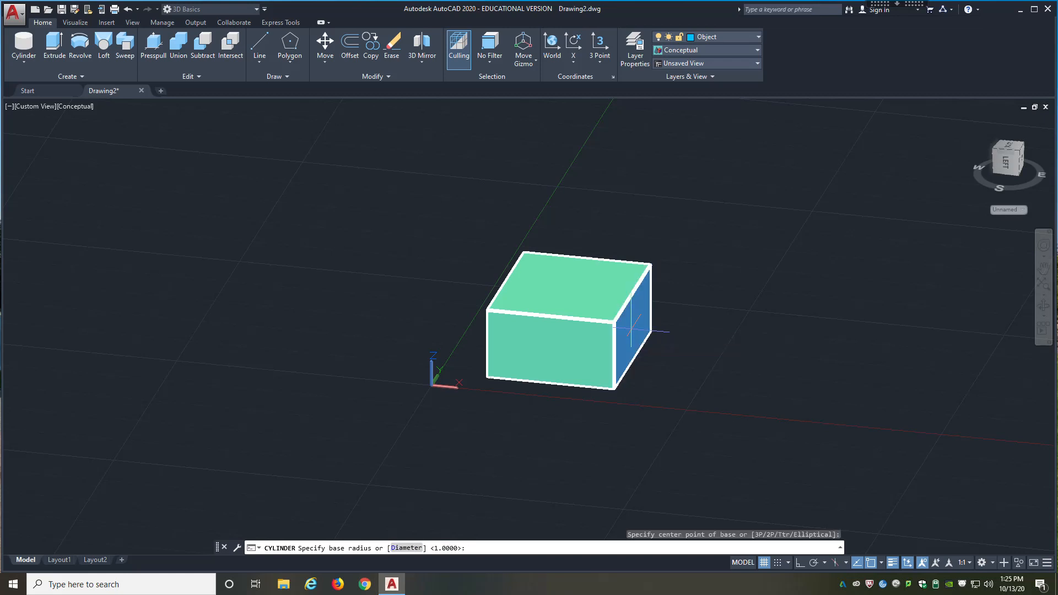
{"action": "left_click", "coordinate": [633, 330]}
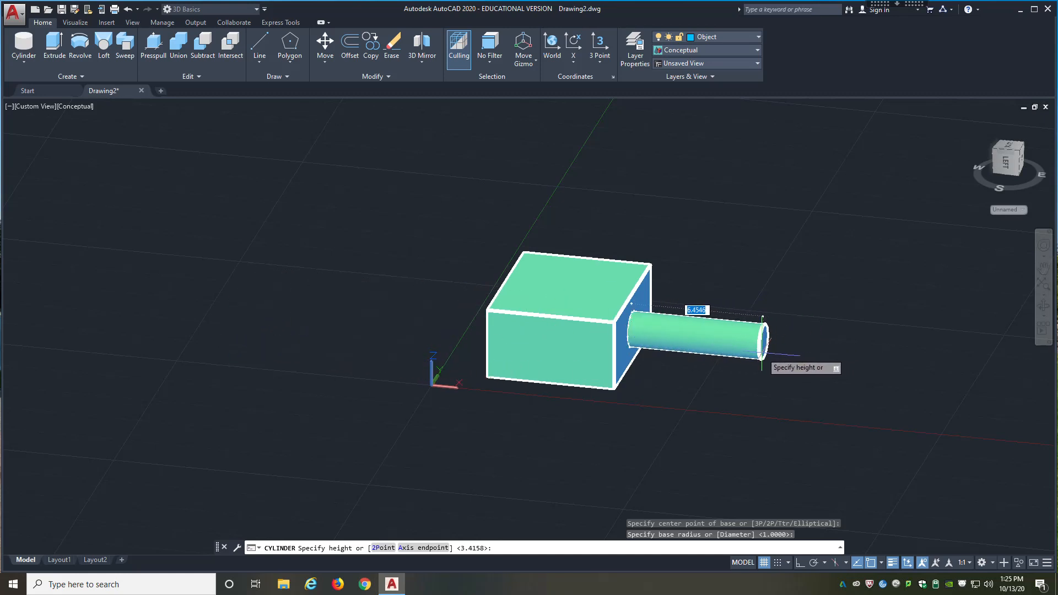
{"action": "left_click", "coordinate": [372, 348]}
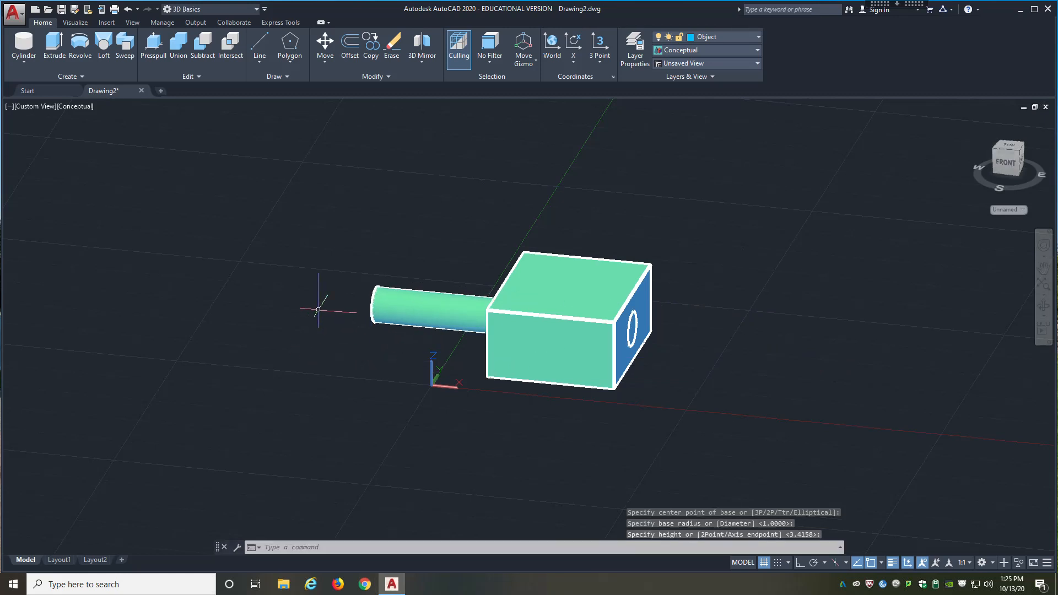
Step: Switch the viewport to the X-ray visual style to see the cylinder inside the box
{"action": "left_click", "coordinate": [74, 106]}
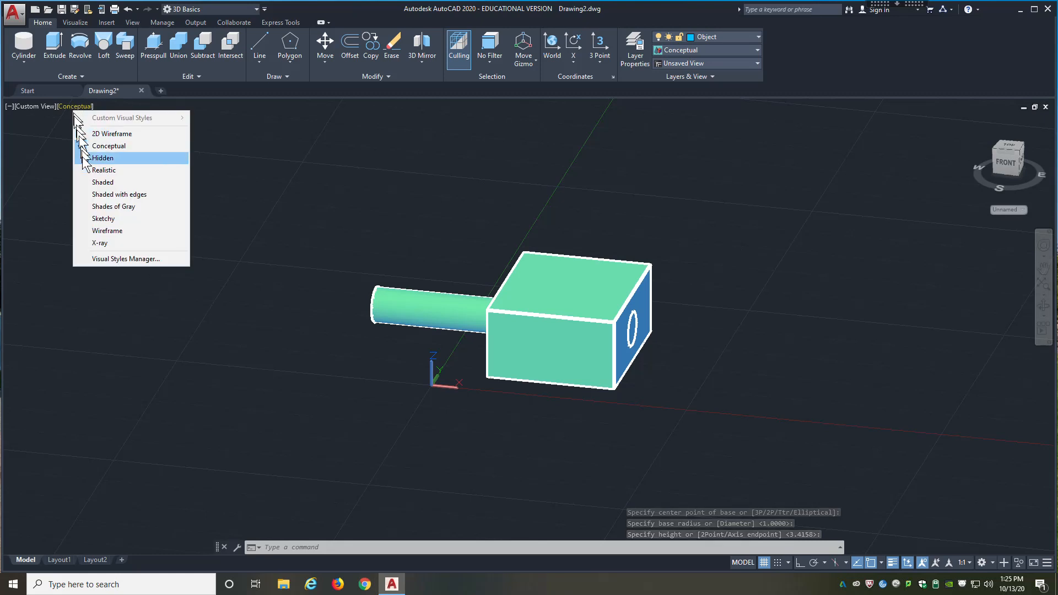
{"action": "left_click", "coordinate": [108, 243]}
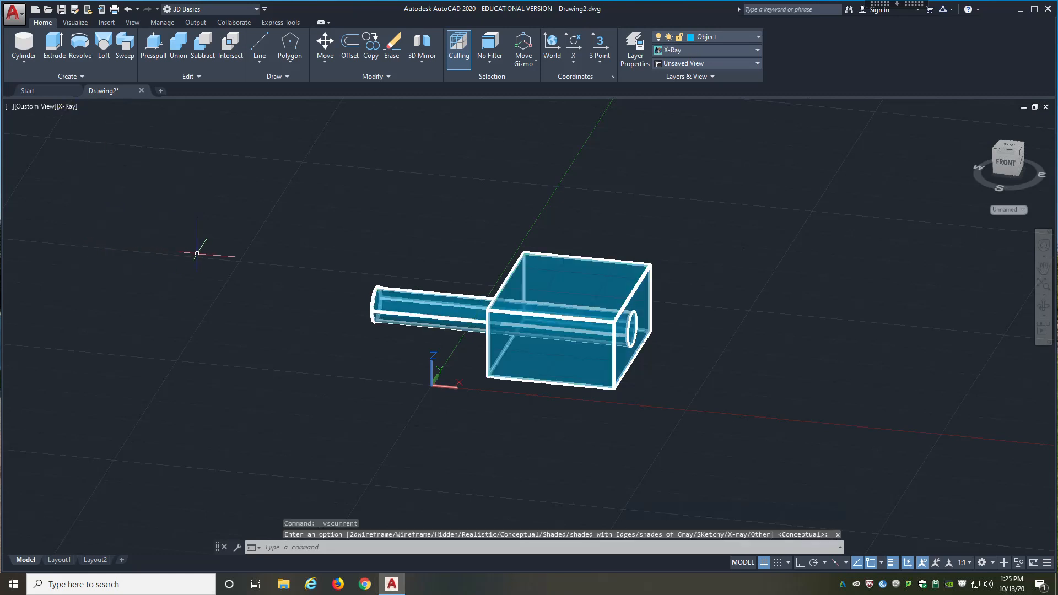
{"action": "mouse_move", "coordinate": [818, 380]}
{"action": "middle_mouse_down", "text": "shift"}
{"action": "mouse_move", "coordinate": [770, 459]}
{"action": "mouse_move", "coordinate": [800, 418]}
{"action": "mouse_move", "coordinate": [794, 380]}
{"action": "mouse_move", "coordinate": [804, 383]}
{"action": "middle_mouse_up", "text": "shift"}
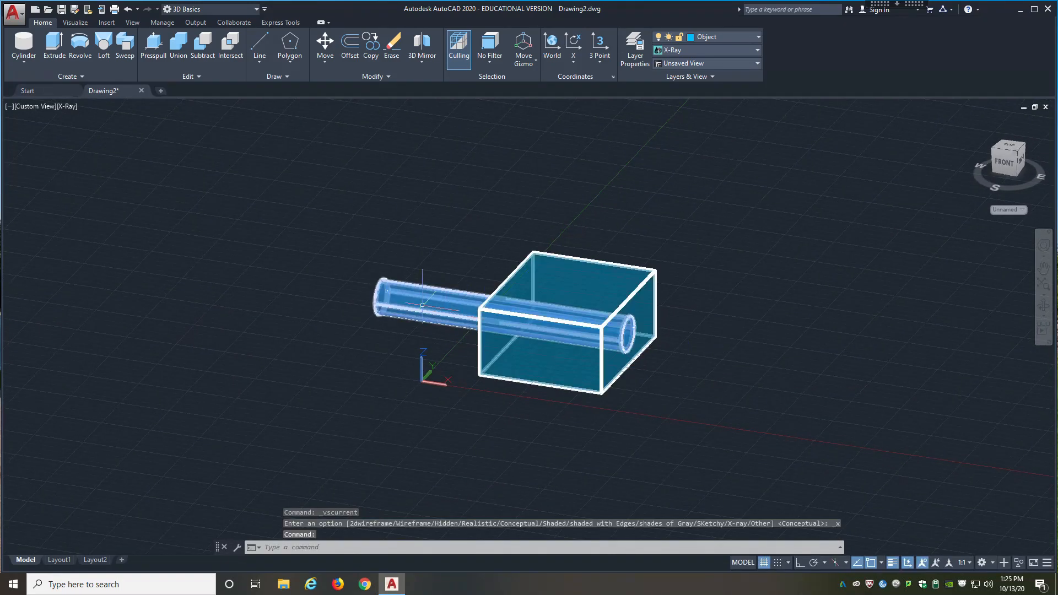
Step: Shorten the cylinder by stretching its far end cap back inside the box, then clear the selection
{"action": "left_click", "coordinate": [379, 299]}
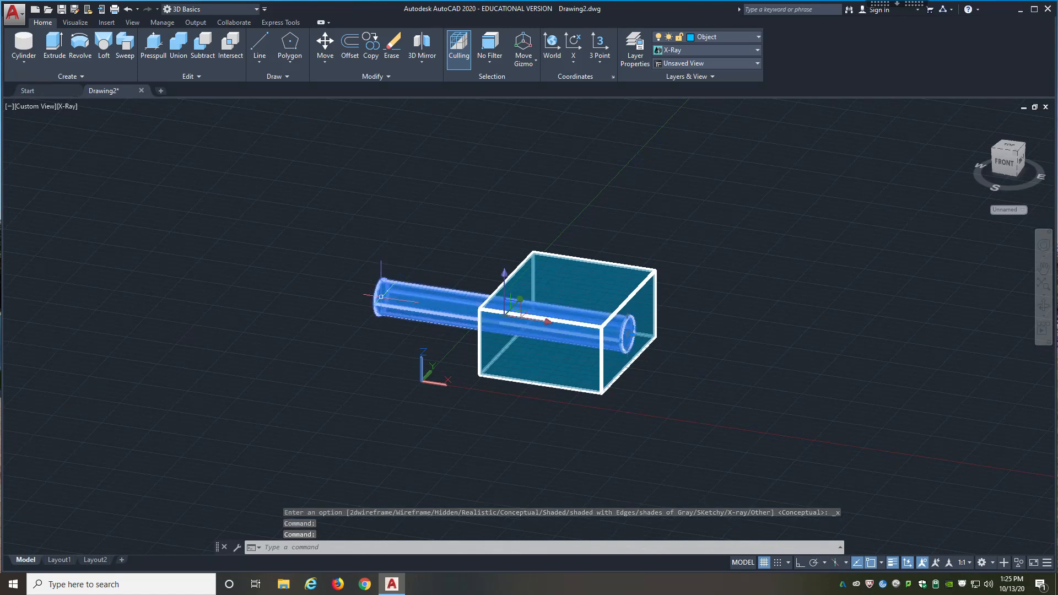
{"action": "left_click", "coordinate": [518, 302]}
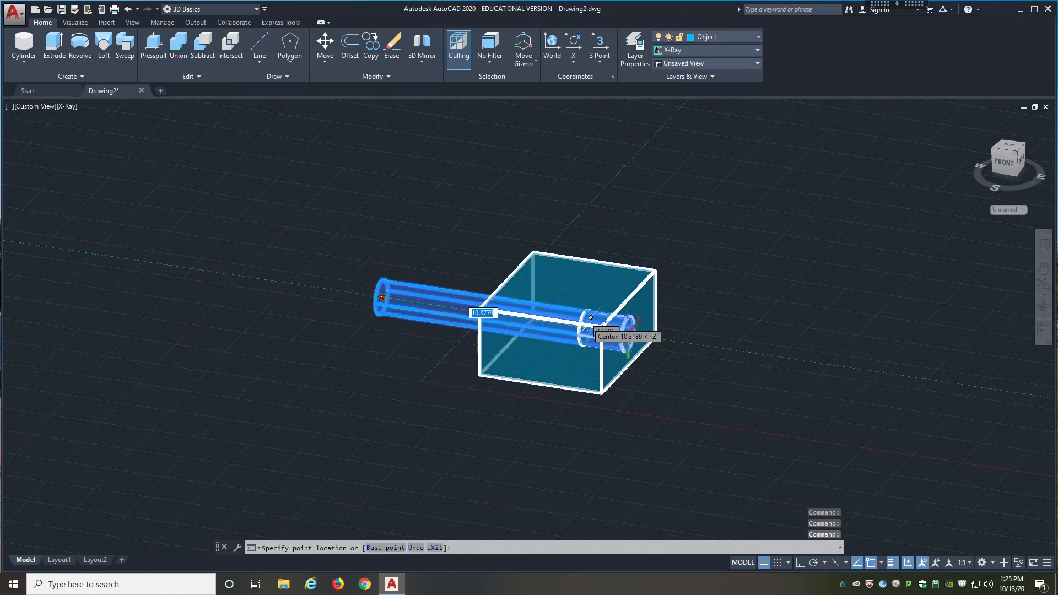
{"action": "left_click", "coordinate": [567, 314]}
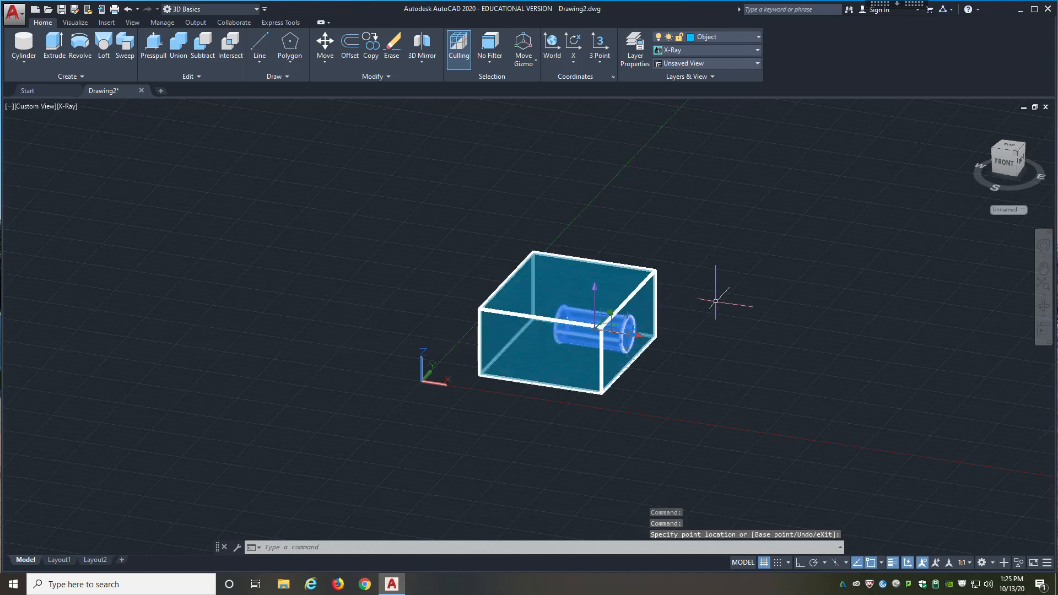
{"action": "key", "text": "Escape"}
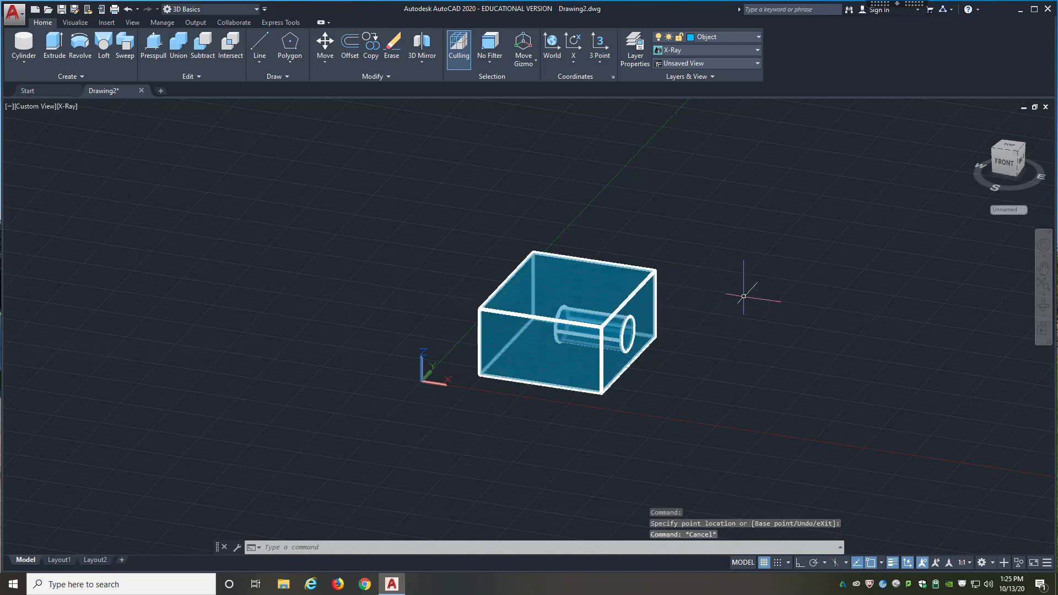
Step: Set the visual style to Conceptual and inspect the box face containing the cylinder's end
{"action": "middle_click_drag", "start_coordinate": [722, 286], "coordinate": [926, 203], "text": "shift"}
{"action": "middle_click_drag", "start_coordinate": [878, 231], "coordinate": [551, 319], "text": "shift"}
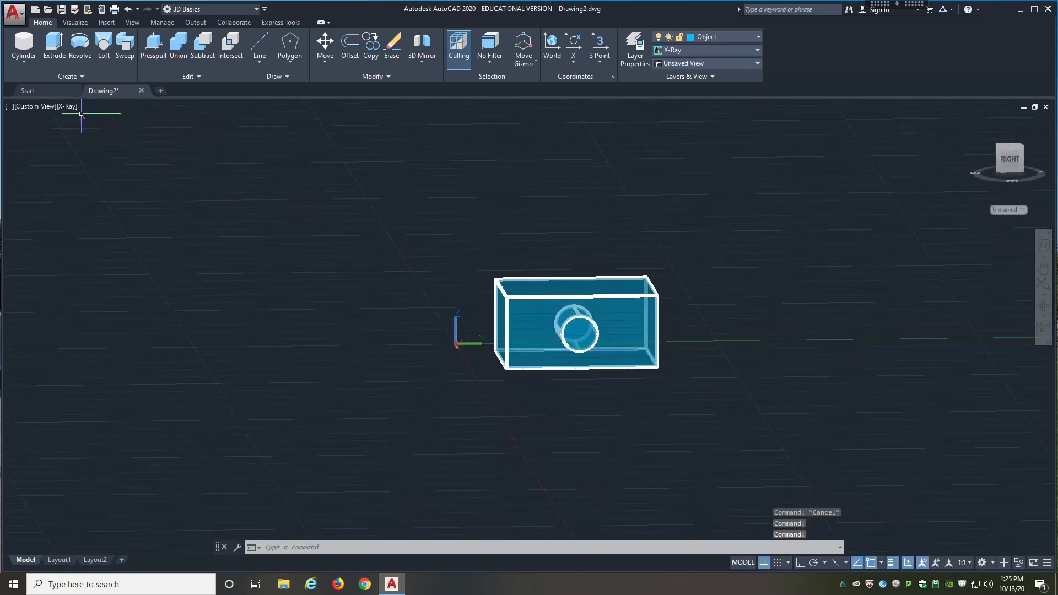
{"action": "left_click", "coordinate": [65, 105]}
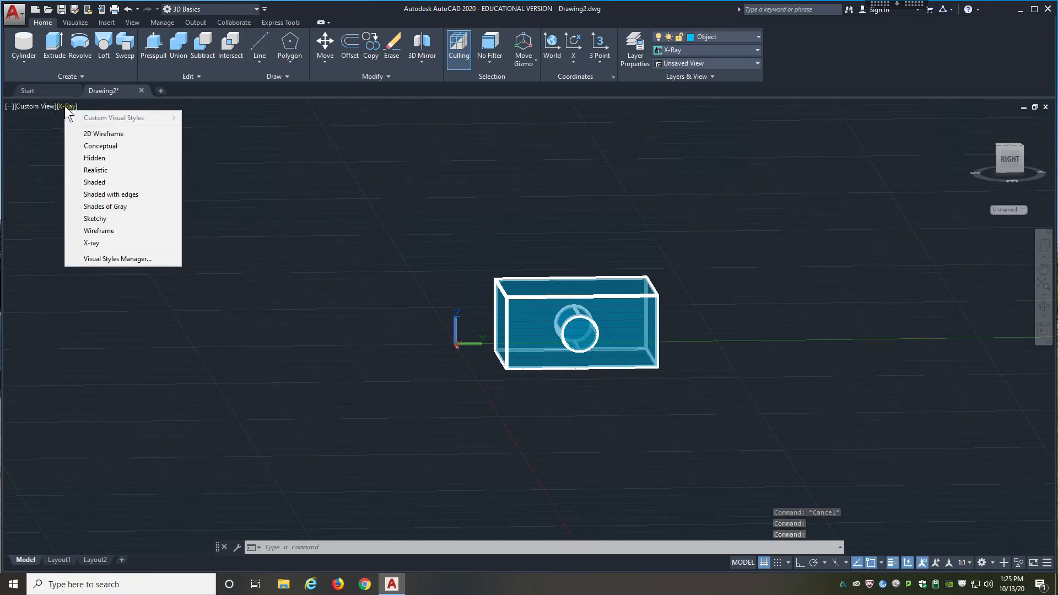
{"action": "left_click", "coordinate": [89, 146]}
{"action": "middle_click_drag", "start_coordinate": [309, 253], "coordinate": [386, 232], "text": "shift"}
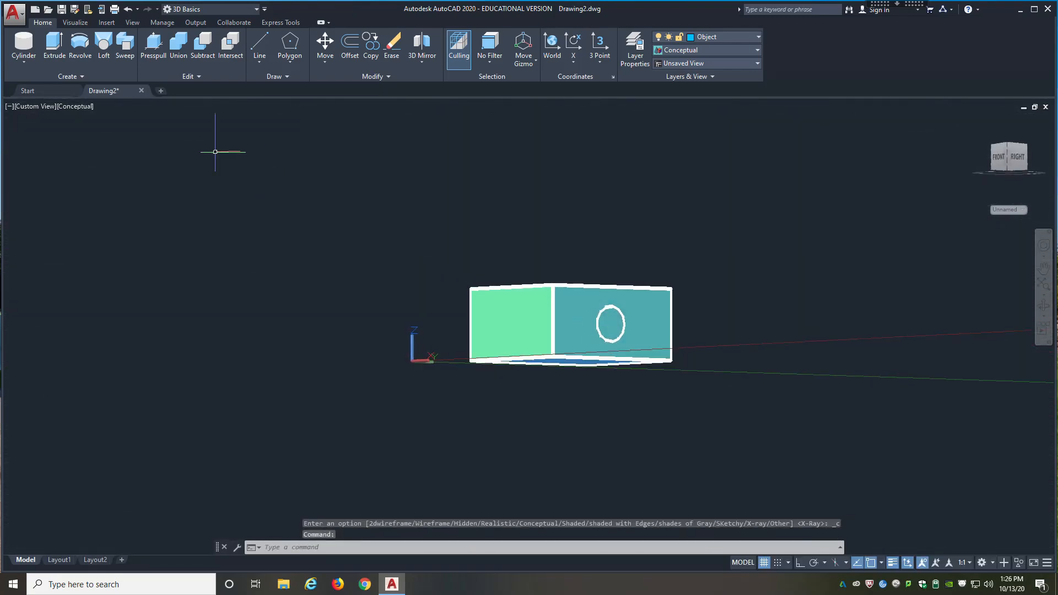
Step: Set the visual style to Hidden and inspect the box and cylinder from a slightly higher angle
{"action": "left_click", "coordinate": [71, 107]}
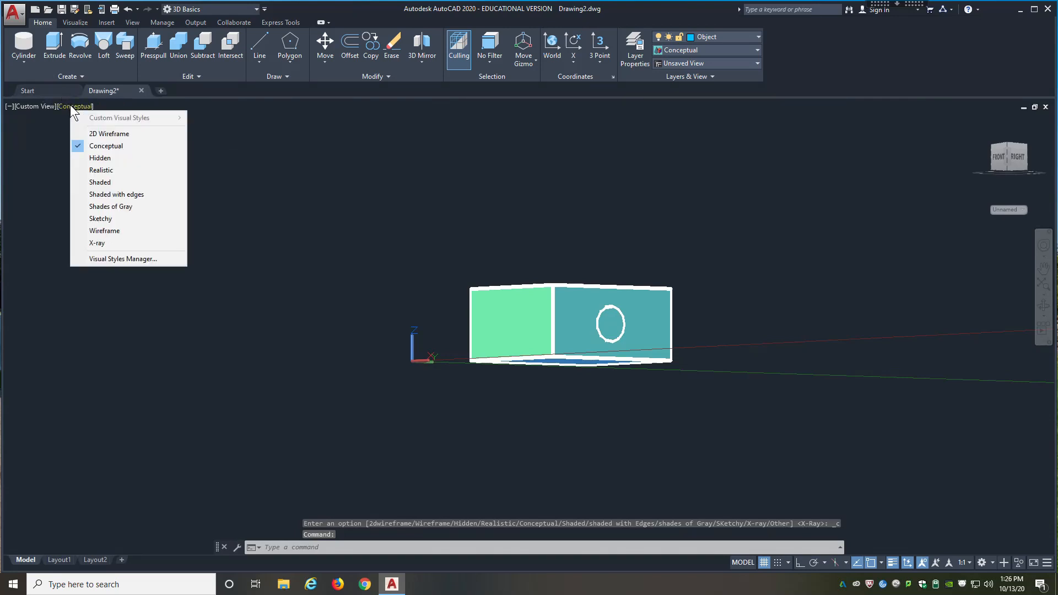
{"action": "left_click", "coordinate": [104, 161]}
{"action": "middle_click_drag", "start_coordinate": [222, 224], "coordinate": [330, 239], "text": "shift"}
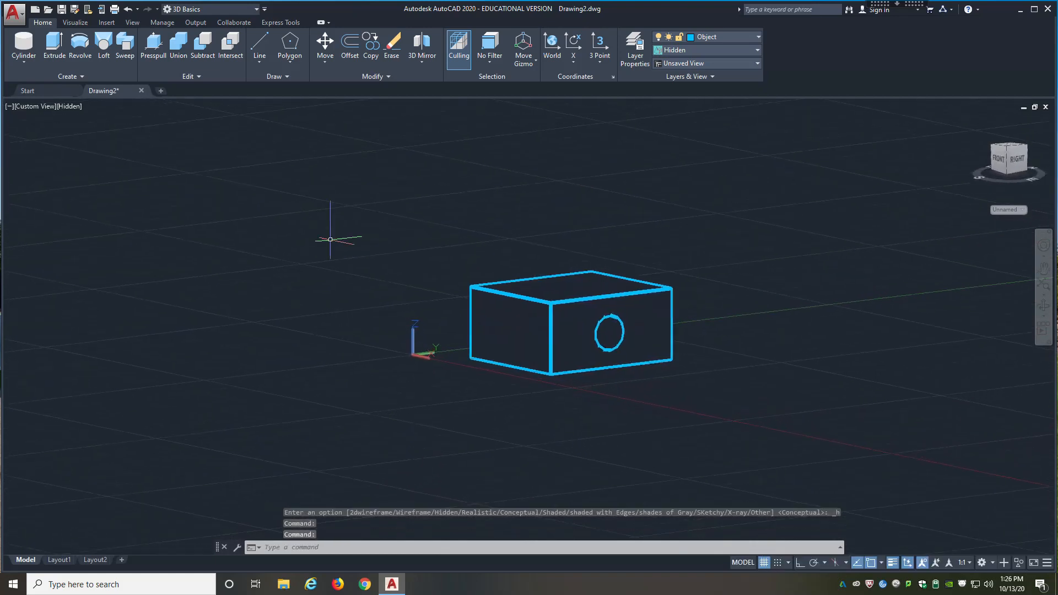
Step: Set the visual style to Wireframe and inspect all edges of the box and the embedded cylinder from above
{"action": "left_click", "coordinate": [70, 107]}
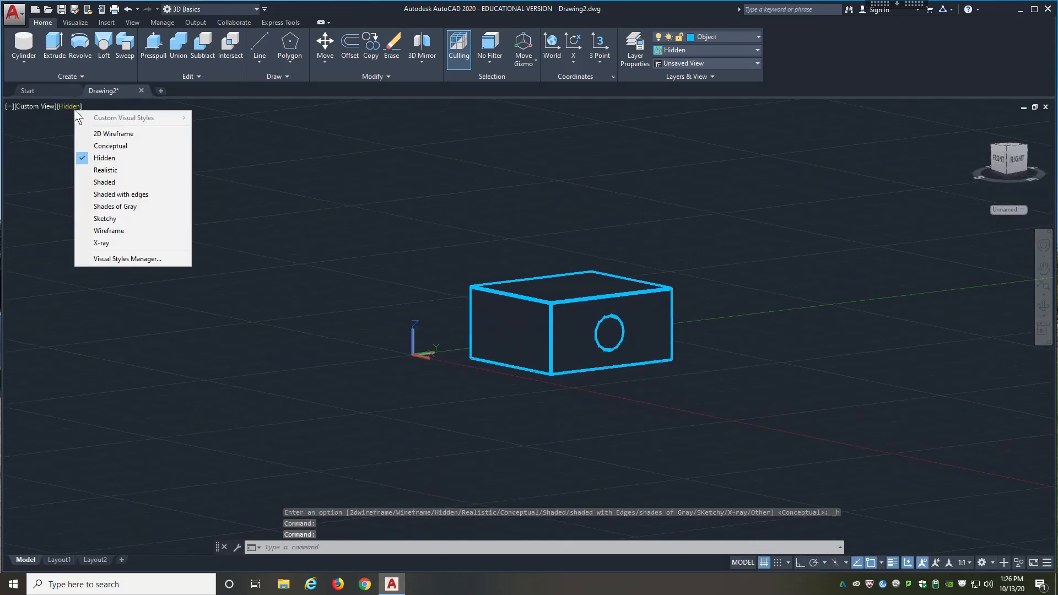
{"action": "left_click", "coordinate": [107, 236]}
{"action": "middle_click_drag", "start_coordinate": [329, 230], "coordinate": [368, 269], "text": "shift"}
{"action": "left_click_drag", "start_coordinate": [393, 297], "coordinate": [332, 267]}
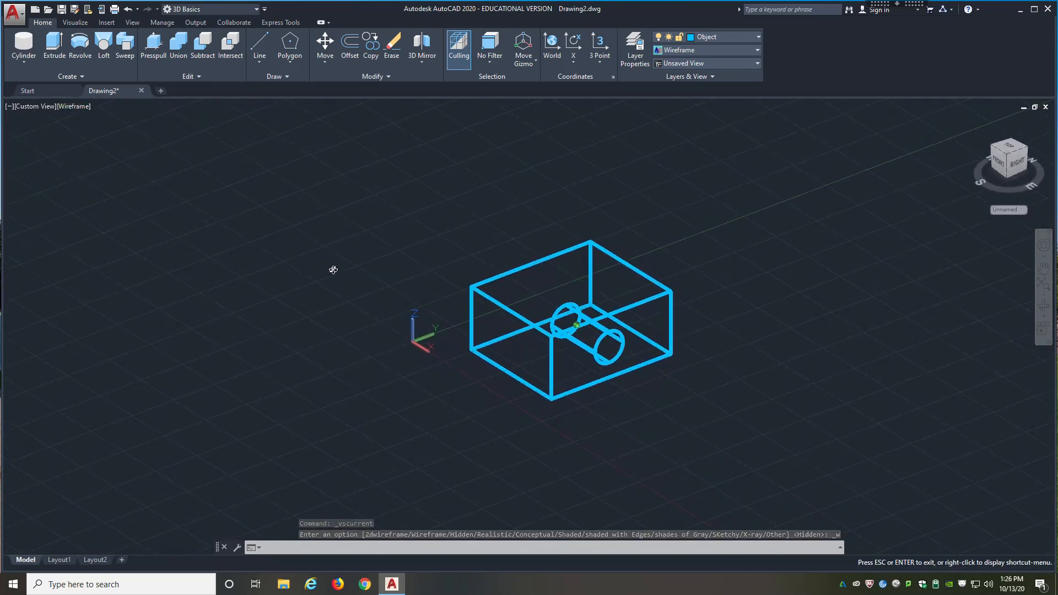
{"action": "key", "text": "Escape"}
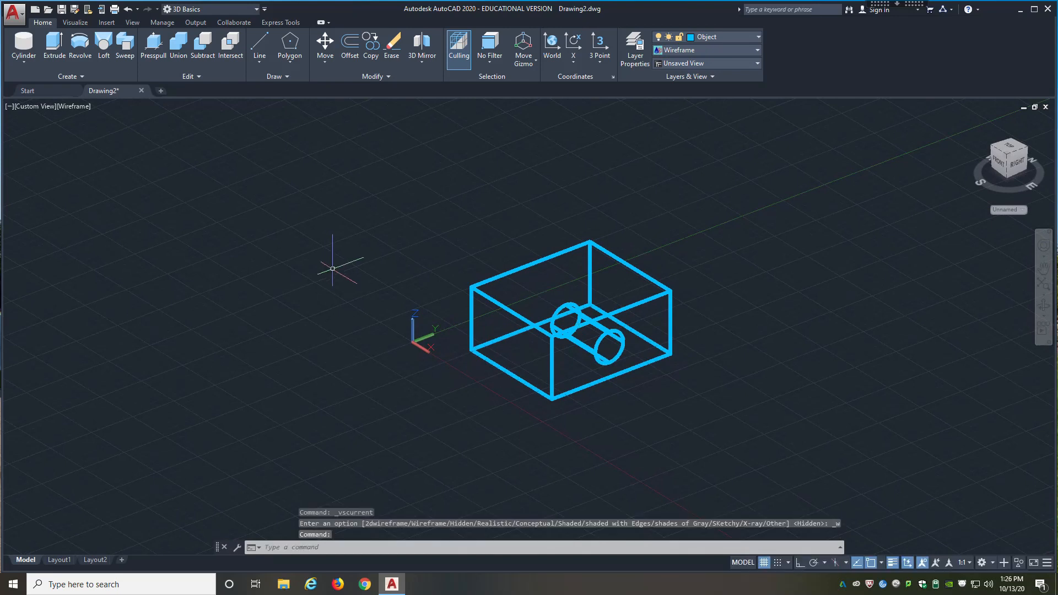
Step: Set the visual style to X-Ray and stretch the cylinder's near end cap out through the box's face
{"action": "left_click", "coordinate": [78, 107]}
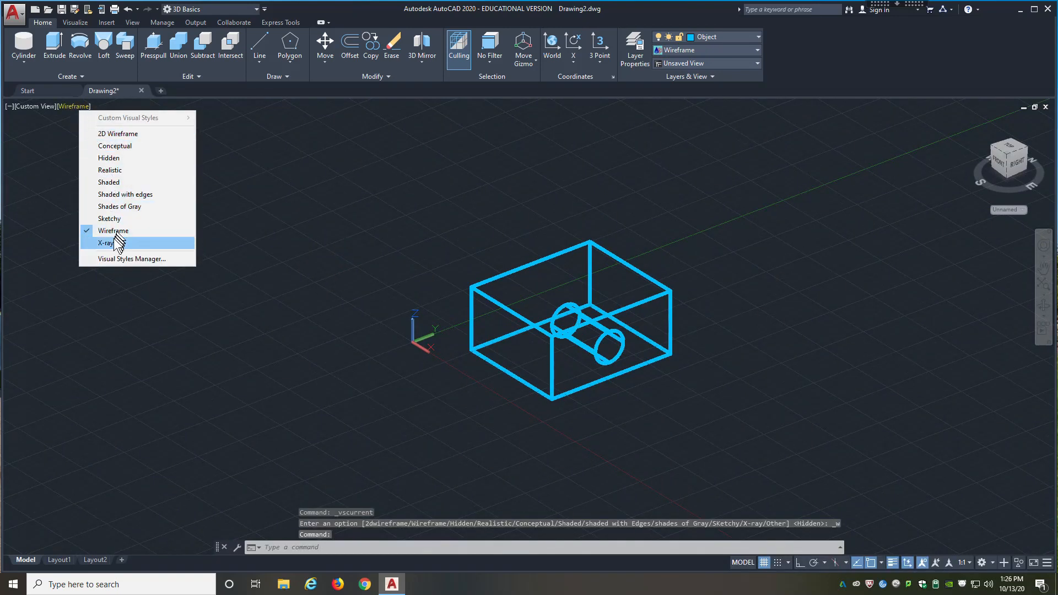
{"action": "left_click", "coordinate": [106, 243]}
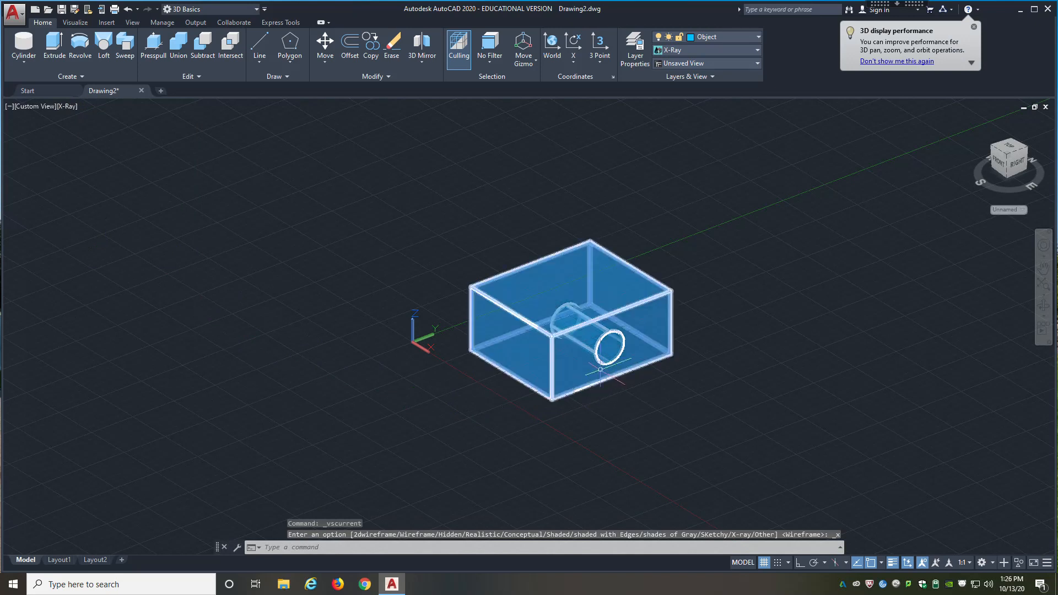
{"action": "left_click", "coordinate": [614, 353]}
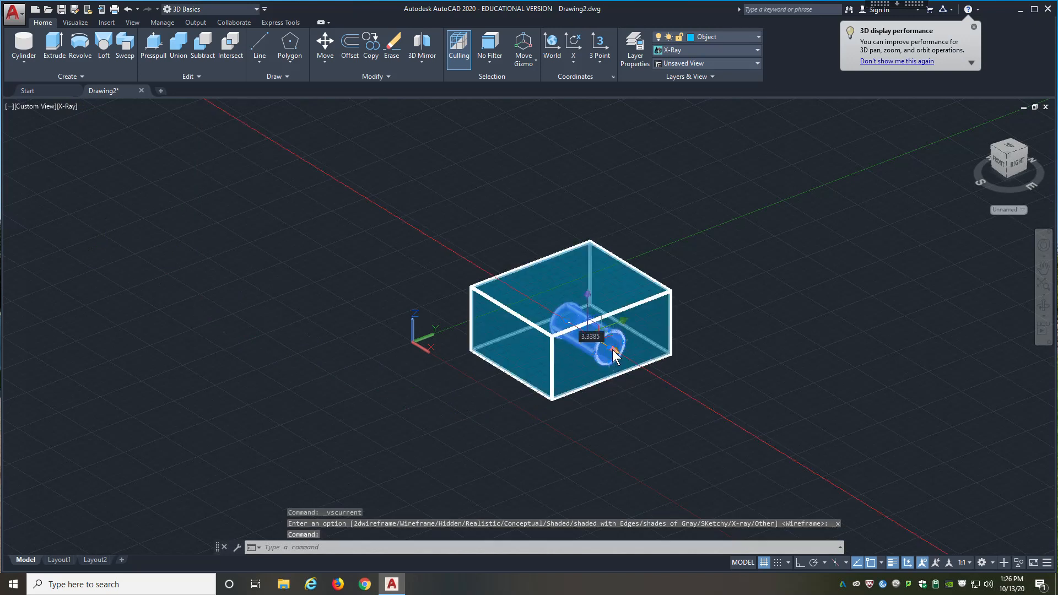
{"action": "left_click", "coordinate": [612, 350]}
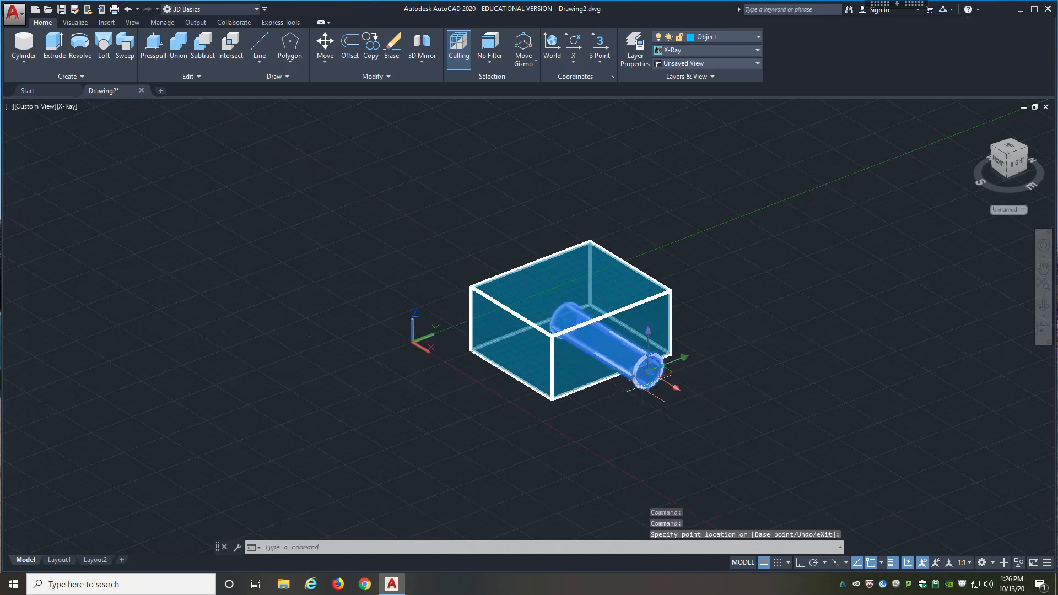
{"action": "left_click", "coordinate": [619, 430]}
{"action": "key", "text": "Escape"}
{"action": "key", "text": "Escape"}
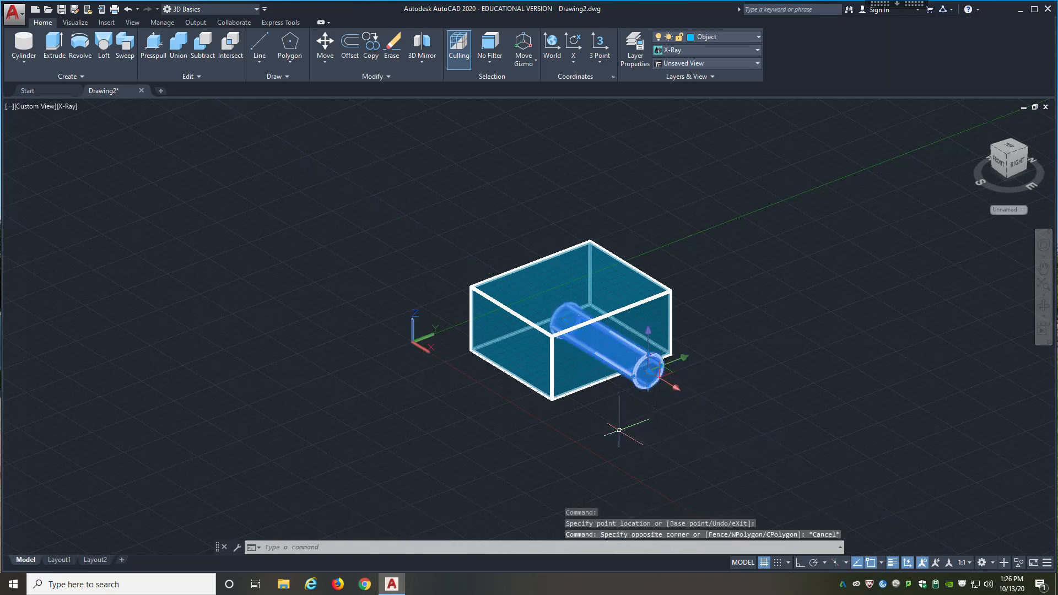
Step: Move the cylinder to the yellow construction layer and clear the selection
{"action": "left_click", "coordinate": [640, 382]}
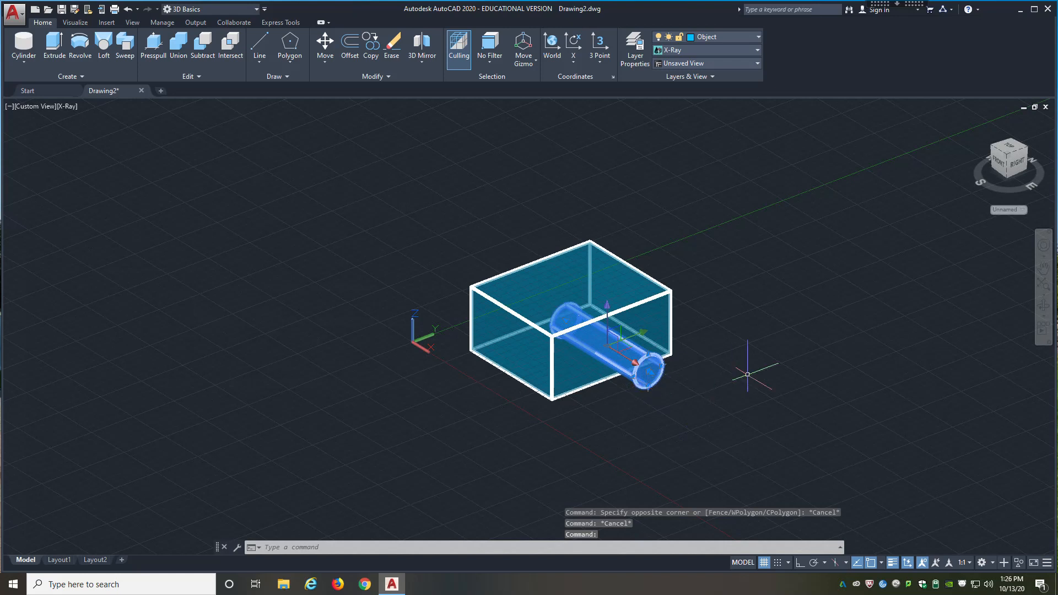
{"action": "left_click", "coordinate": [723, 36]}
{"action": "left_click", "coordinate": [717, 89]}
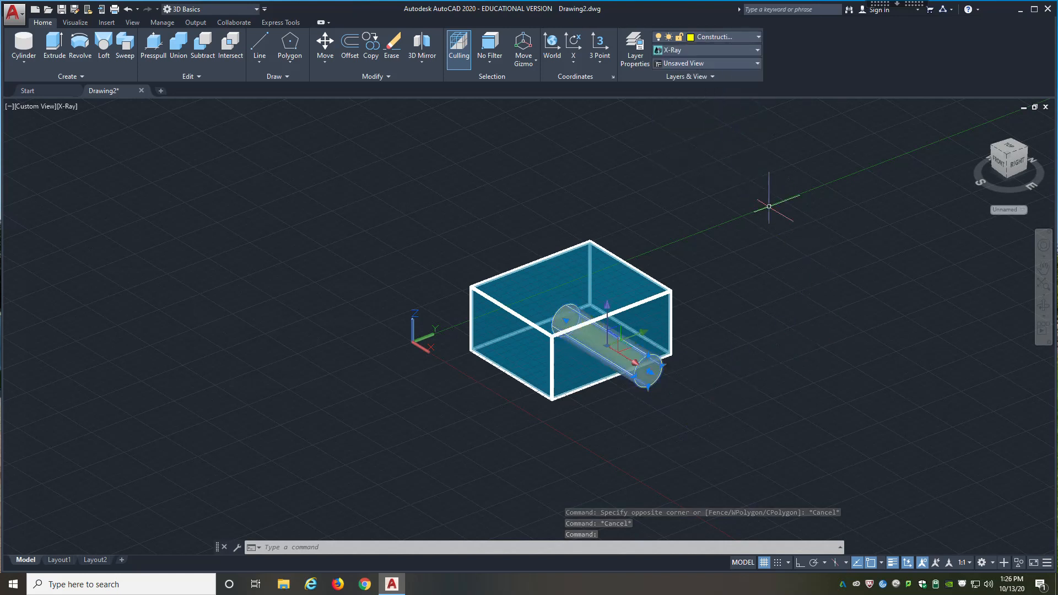
{"action": "key", "text": "Escape"}
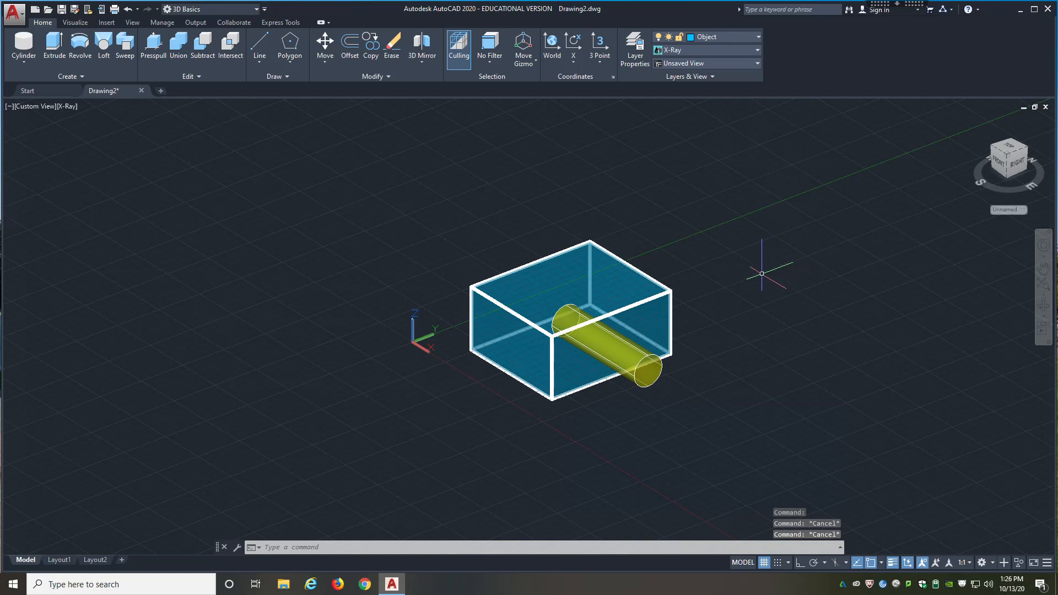
Step: Join the box and the cylinder into one solid with Union and inspect the result from several angles
{"action": "middle_click_drag", "start_coordinate": [762, 273], "coordinate": [744, 330], "text": "shift"}
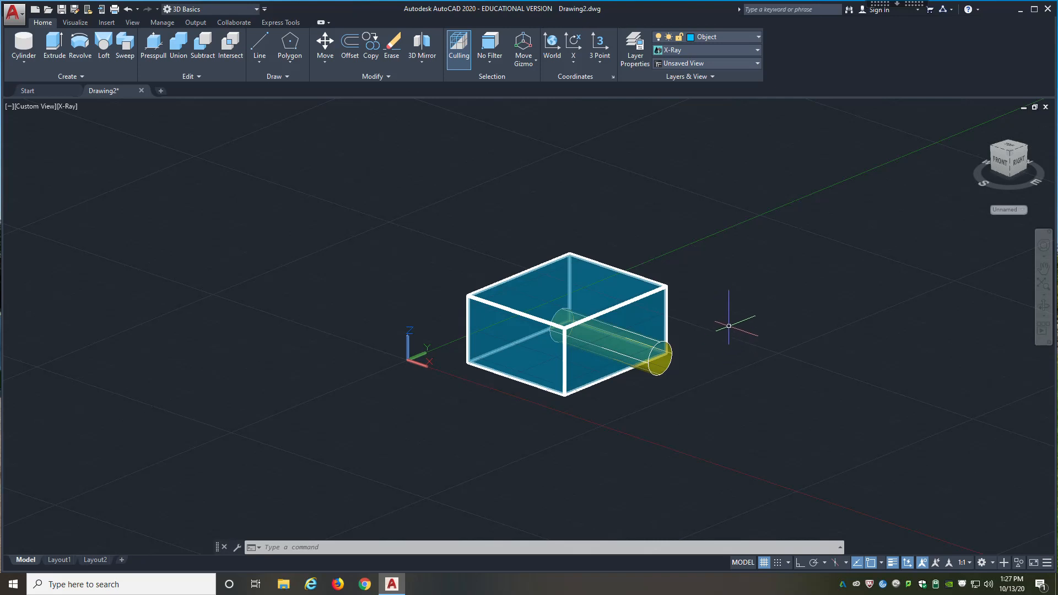
{"action": "middle_click_drag", "start_coordinate": [729, 326], "coordinate": [744, 349], "text": "shift"}
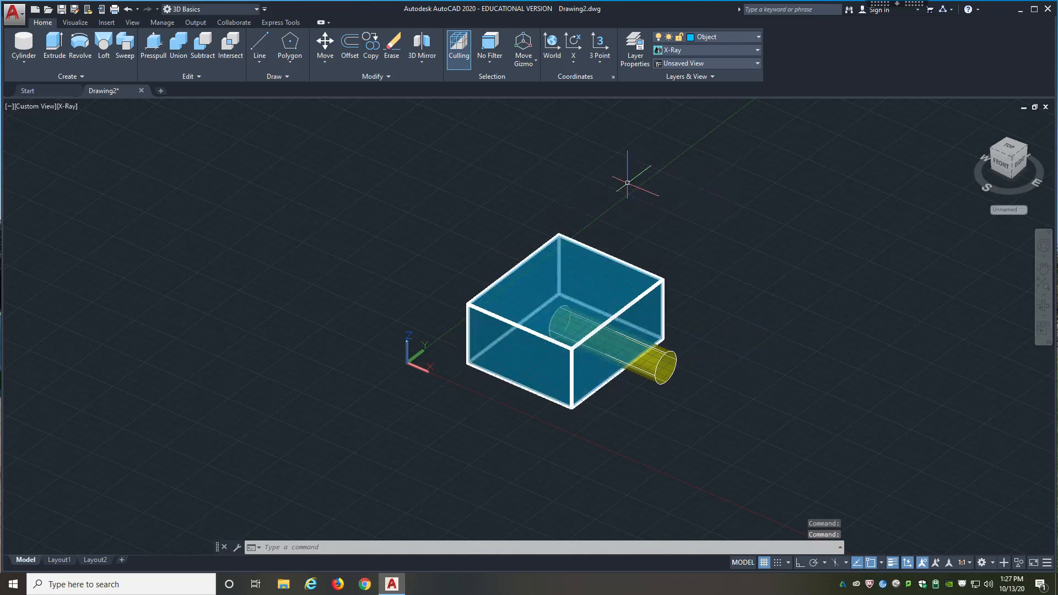
{"action": "left_click", "coordinate": [183, 49]}
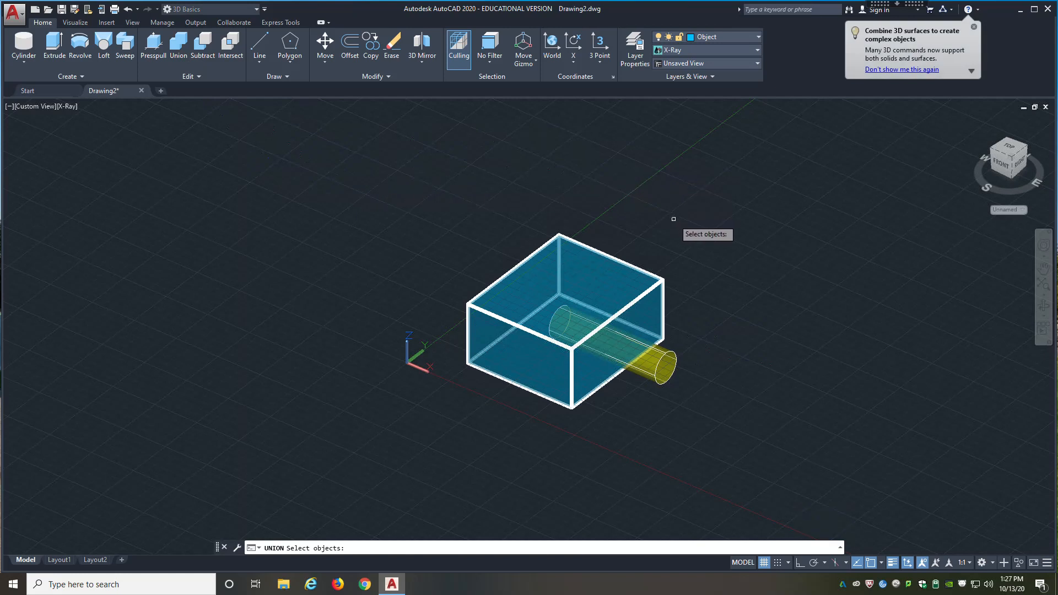
{"action": "left_click", "coordinate": [651, 274]}
{"action": "left_click", "coordinate": [699, 329]}
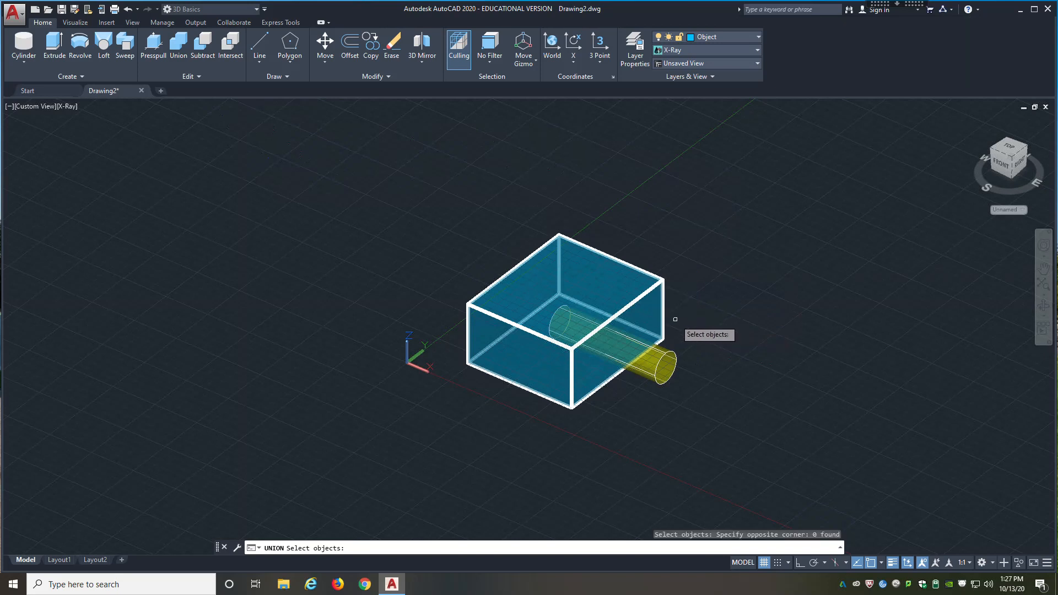
{"action": "left_click", "coordinate": [661, 324]}
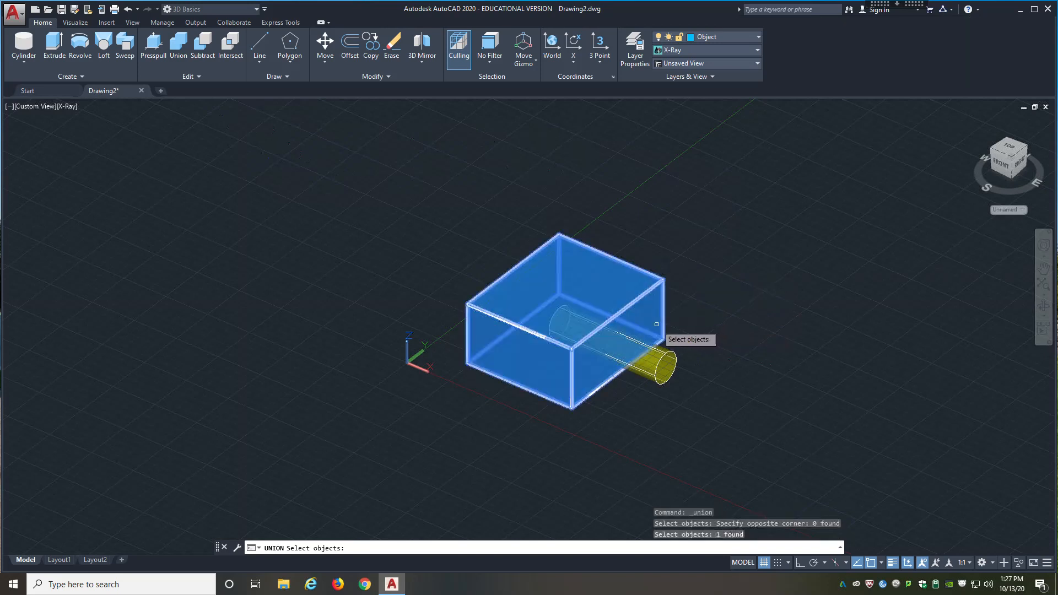
{"action": "left_click", "coordinate": [656, 358]}
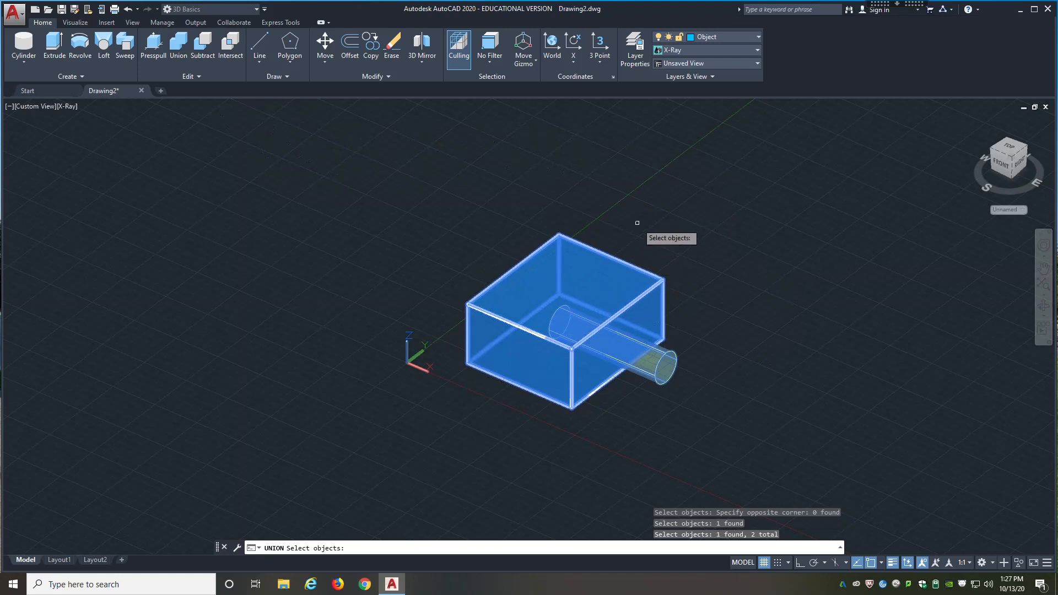
{"action": "key", "text": "Return"}
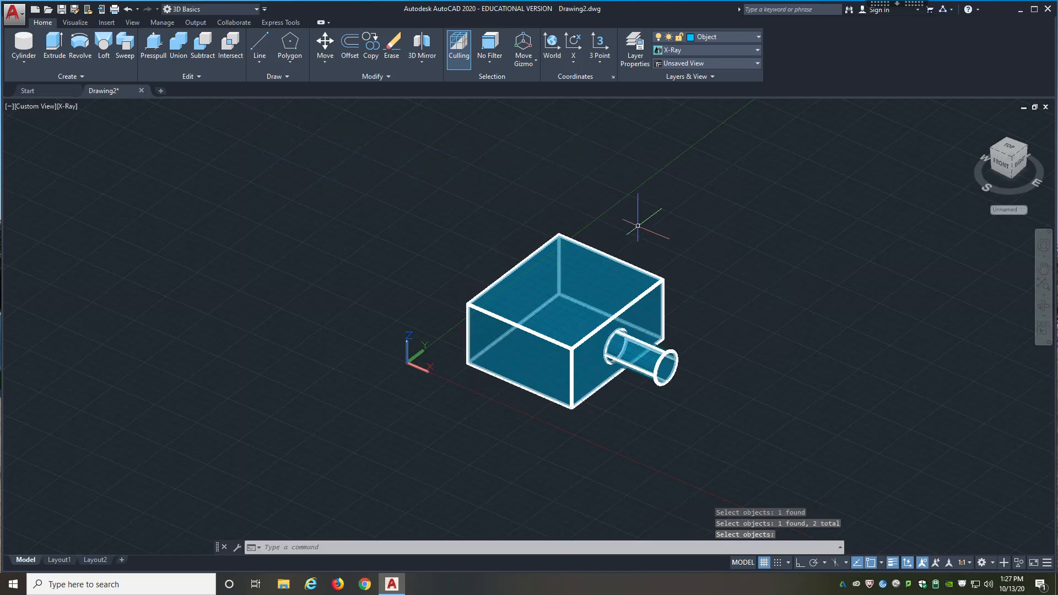
{"action": "middle_click_drag", "start_coordinate": [683, 273], "coordinate": [787, 239], "text": "shift"}
{"action": "left_click", "coordinate": [668, 332]}
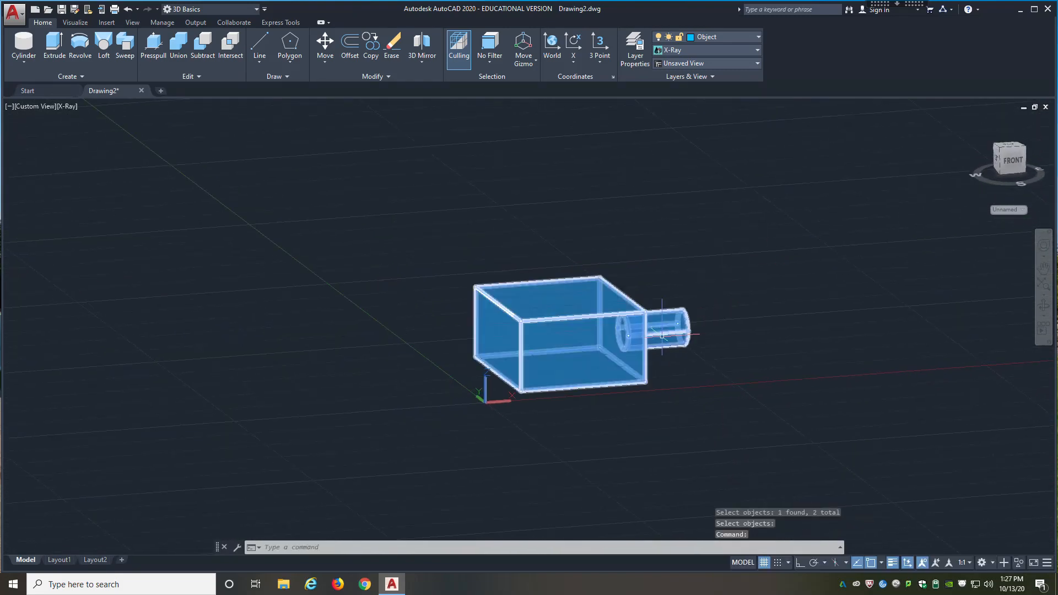
{"action": "middle_click_drag", "start_coordinate": [558, 333], "coordinate": [609, 430], "text": "shift"}
{"action": "middle_click_drag", "start_coordinate": [623, 359], "coordinate": [424, 287], "text": "shift"}
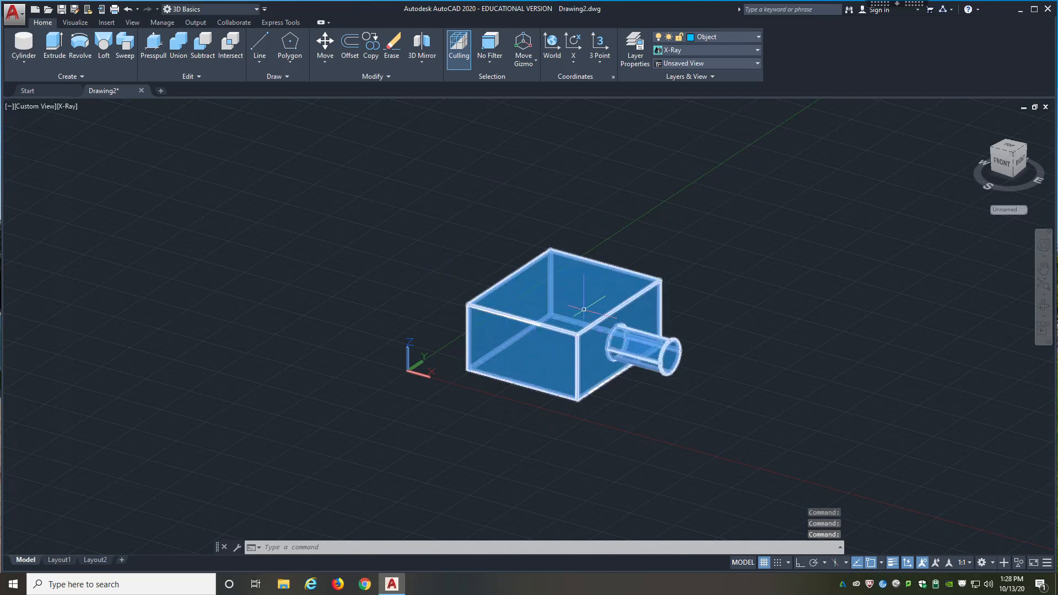
Step: Clear the selection and undo the union of the box and the cylinder
{"action": "right_click", "coordinate": [591, 339]}
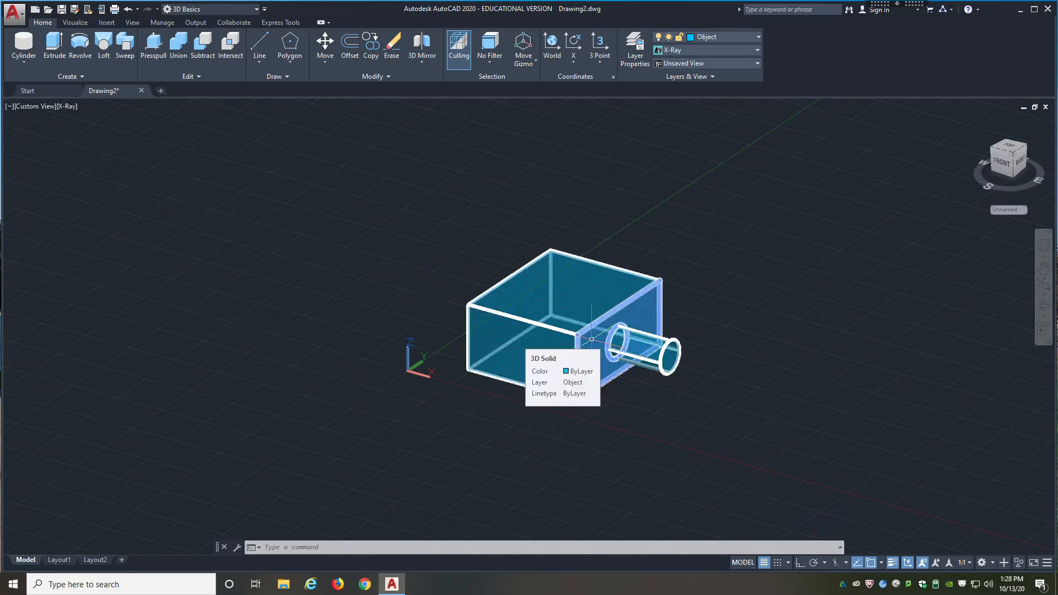
{"action": "left_click", "coordinate": [542, 357]}
{"action": "key", "text": "ctrl+z"}
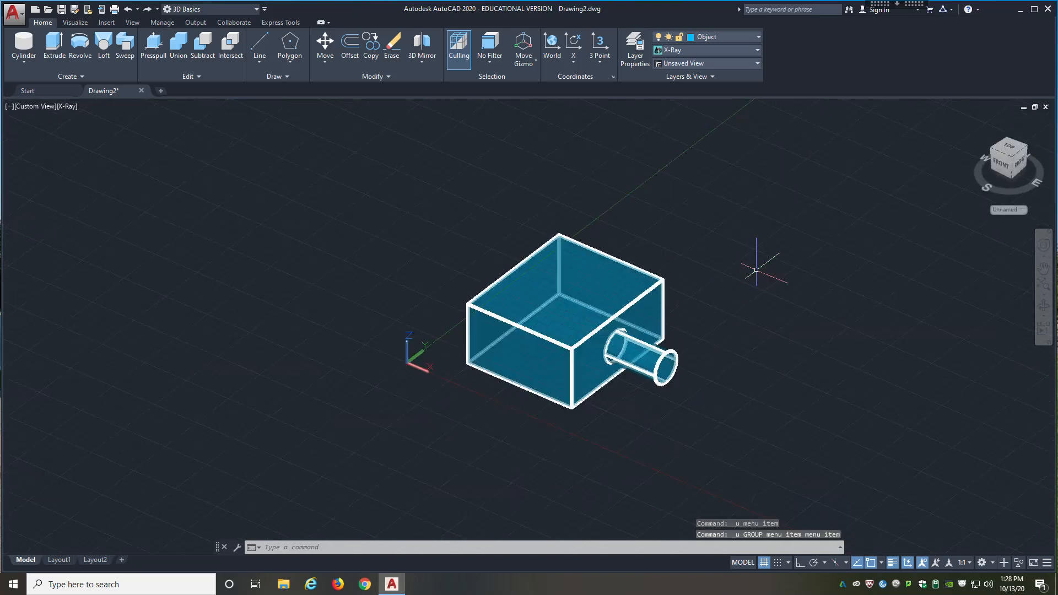
{"action": "key", "text": "ctrl+z"}
{"action": "left_click", "coordinate": [760, 277]}
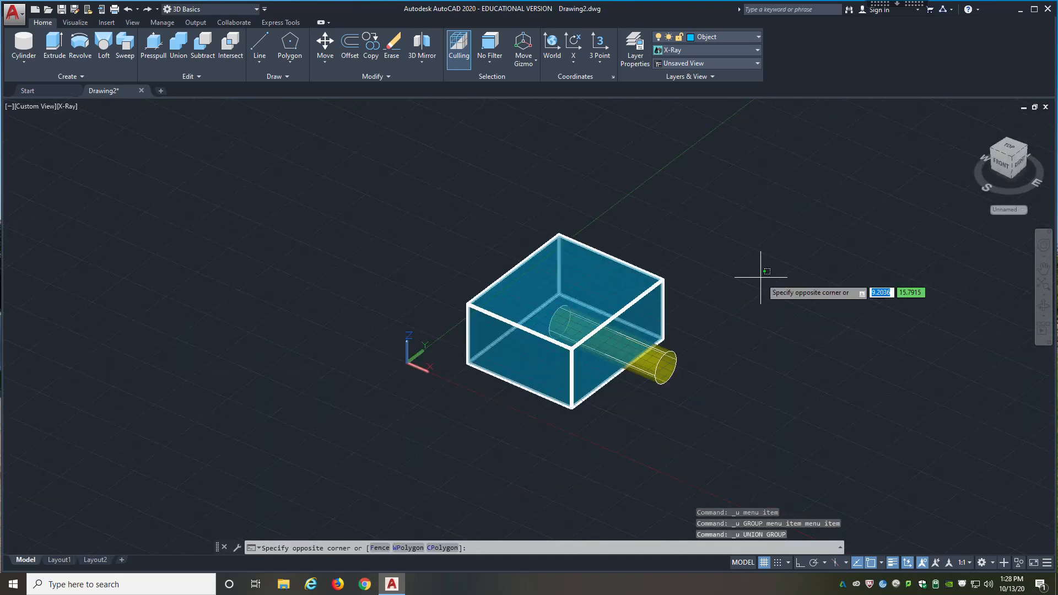
{"action": "left_click", "coordinate": [761, 278]}
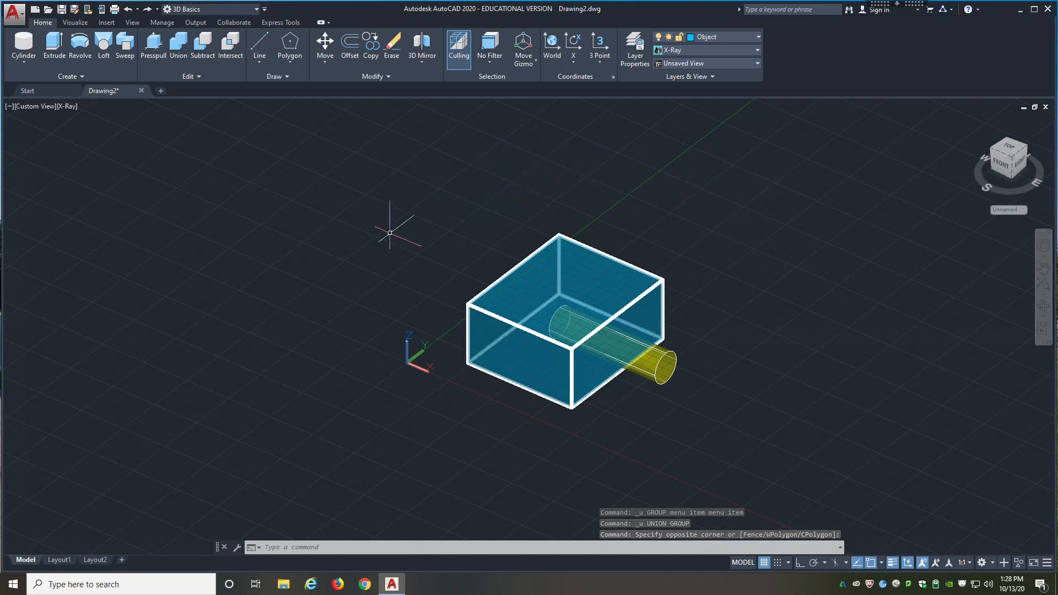
Step: Subtract the cylinder from the box to cut a round hole into its side, and inspect the hole
{"action": "left_click", "coordinate": [205, 61]}
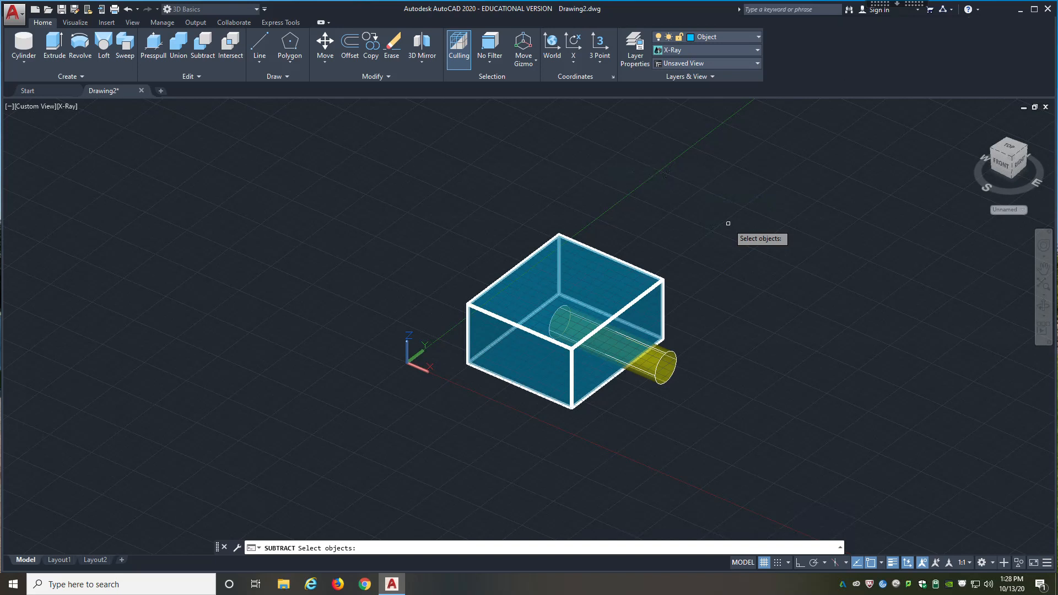
{"action": "left_click", "coordinate": [636, 283]}
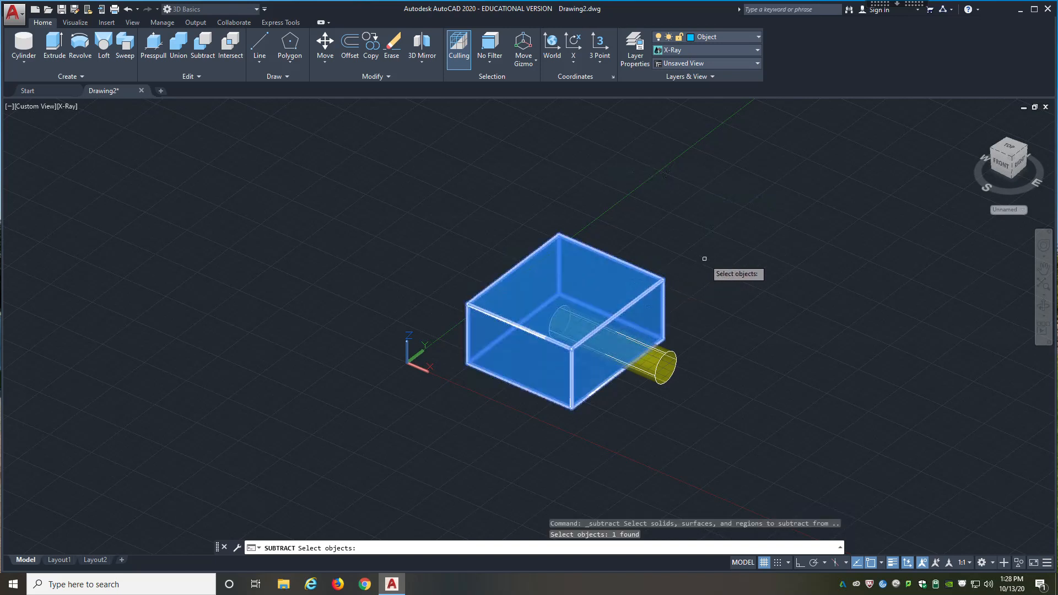
{"action": "key", "text": "Return"}
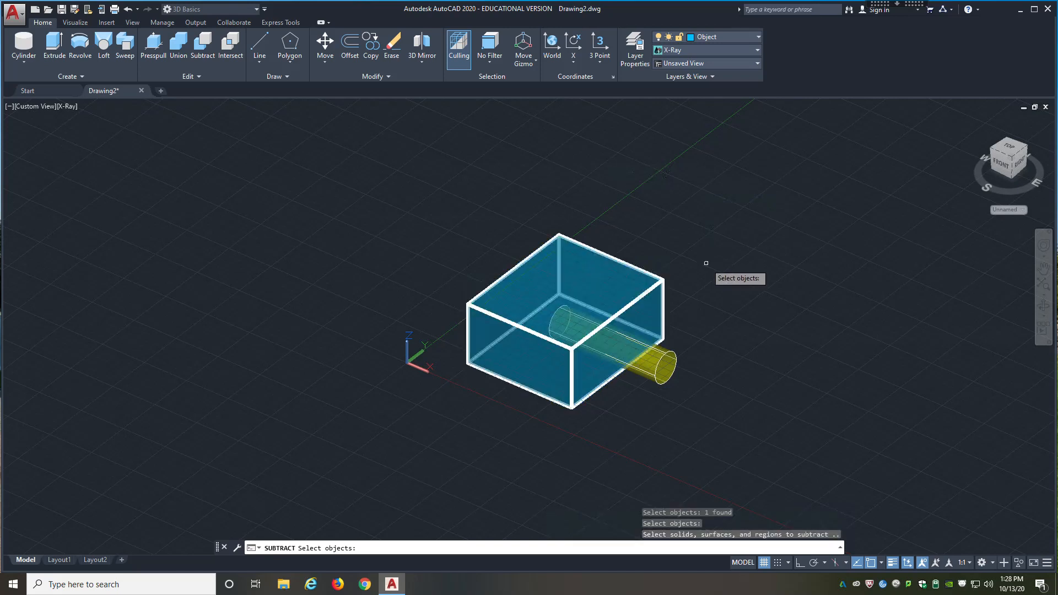
{"action": "left_click", "coordinate": [669, 356]}
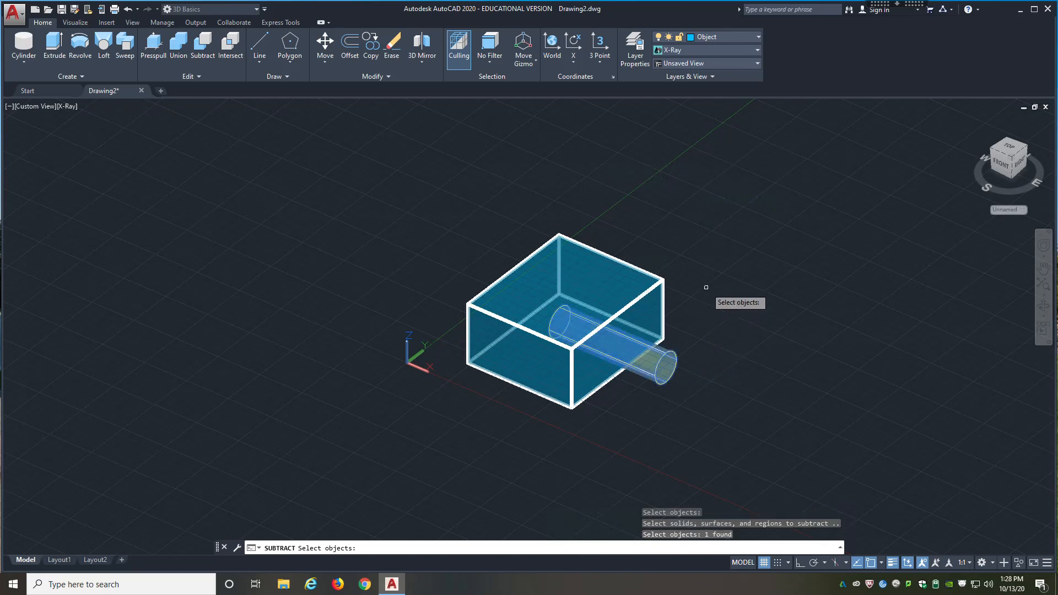
{"action": "key", "text": "Return"}
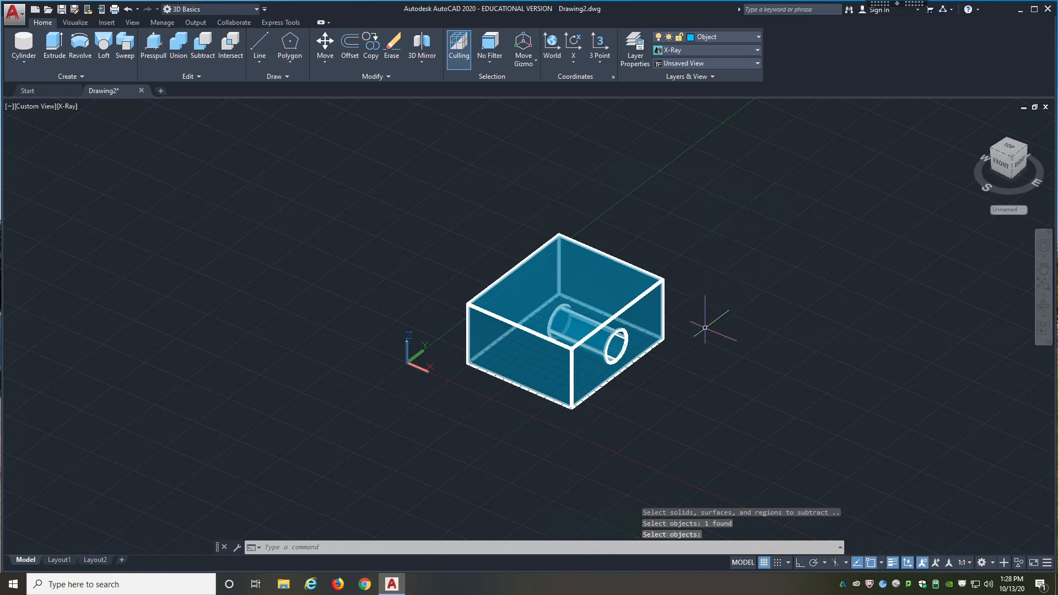
{"action": "mouse_move", "coordinate": [707, 328]}
{"action": "middle_mouse_down", "text": "shift"}
{"action": "mouse_move", "coordinate": [709, 345]}
{"action": "mouse_move", "coordinate": [678, 295]}
{"action": "mouse_move", "coordinate": [619, 270]}
{"action": "middle_mouse_up", "text": "shift"}
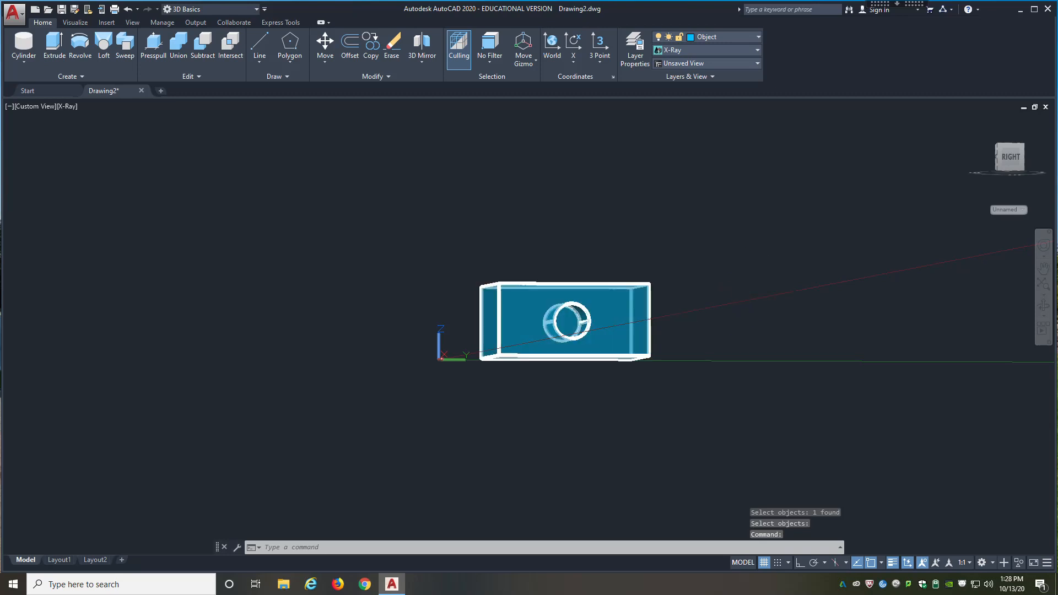
{"action": "middle_click_drag", "start_coordinate": [738, 286], "coordinate": [760, 336], "text": "shift"}
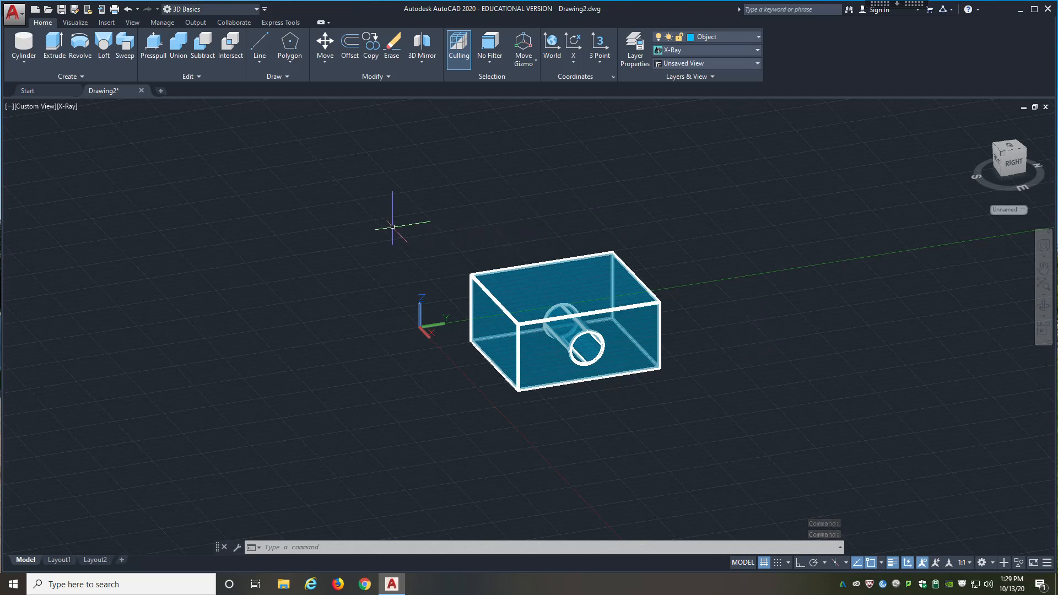
Step: Draw a cylinder of about 2.1 radius based on the box's front face, running through the box and past its opposite face
{"action": "left_click", "coordinate": [20, 47]}
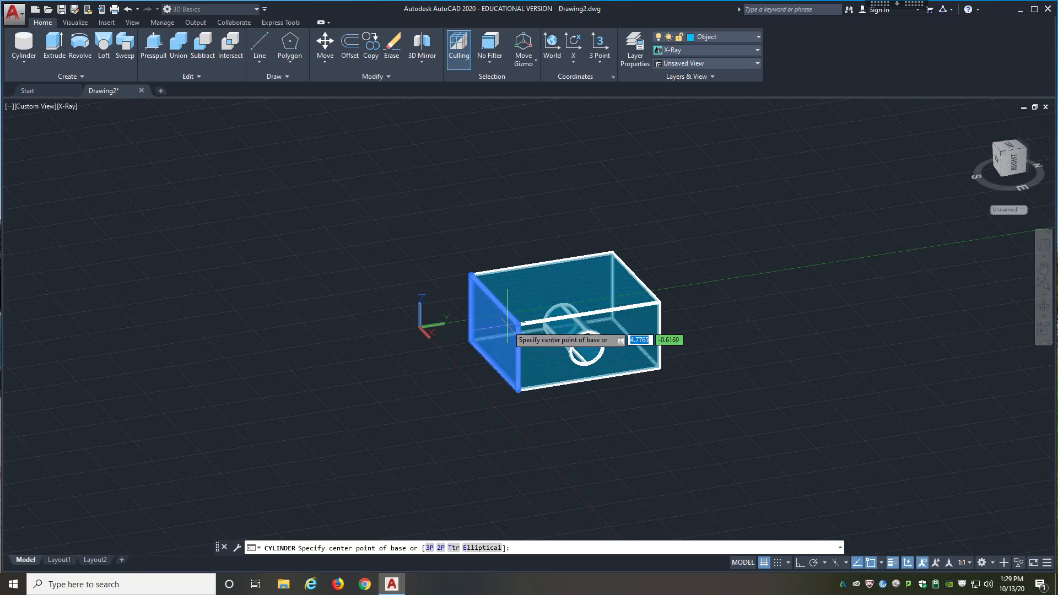
{"action": "left_click", "coordinate": [510, 325]}
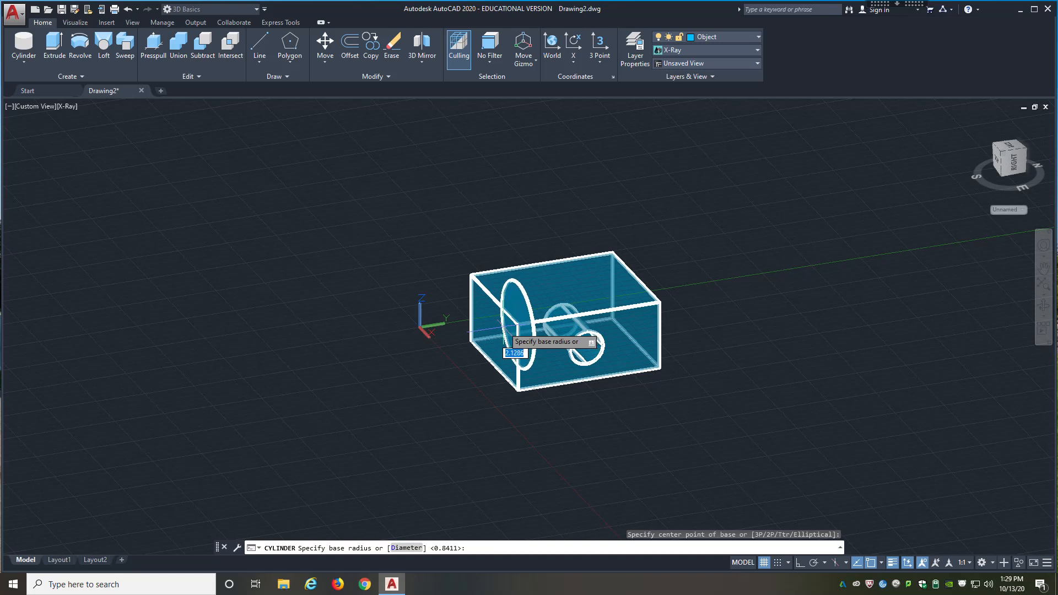
{"action": "left_click", "coordinate": [503, 330]}
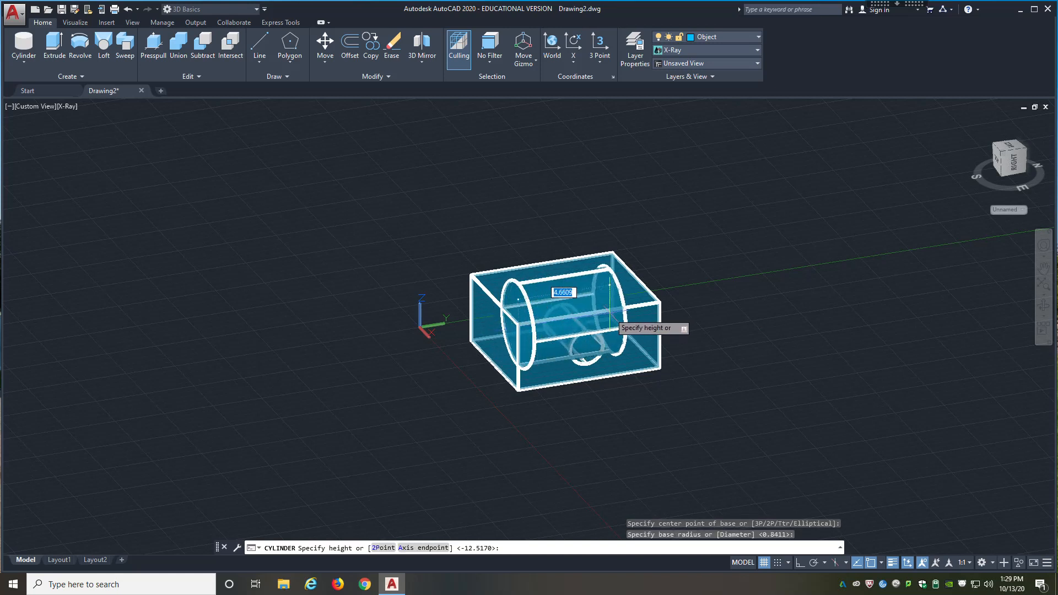
{"action": "key", "text": "Escape"}
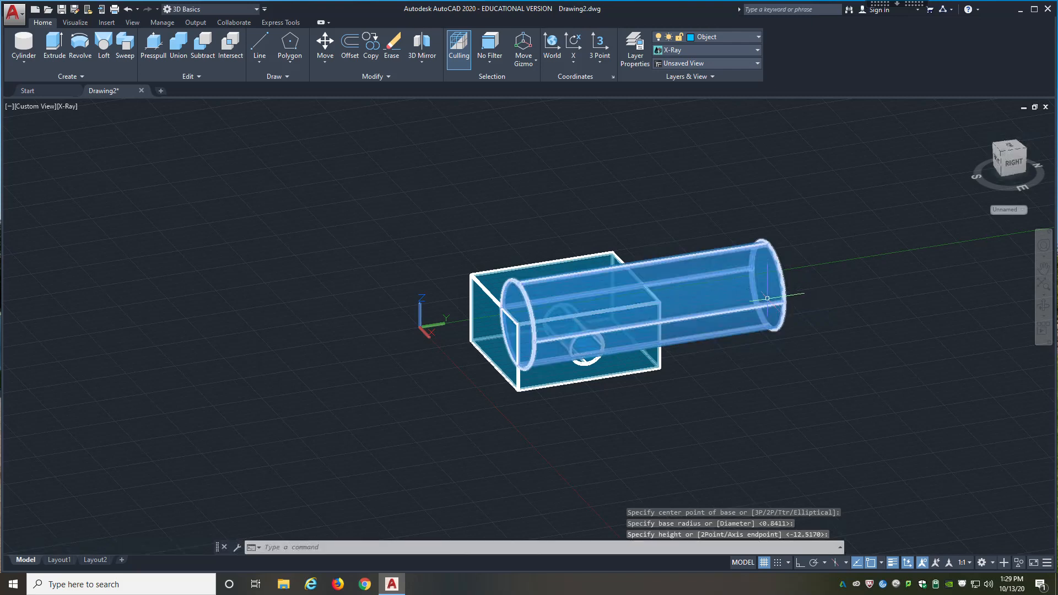
Step: Intersect the box and the large cylinder so that only their overlapping volume is kept
{"action": "middle_click_drag", "start_coordinate": [719, 425], "coordinate": [867, 379], "text": "shift"}
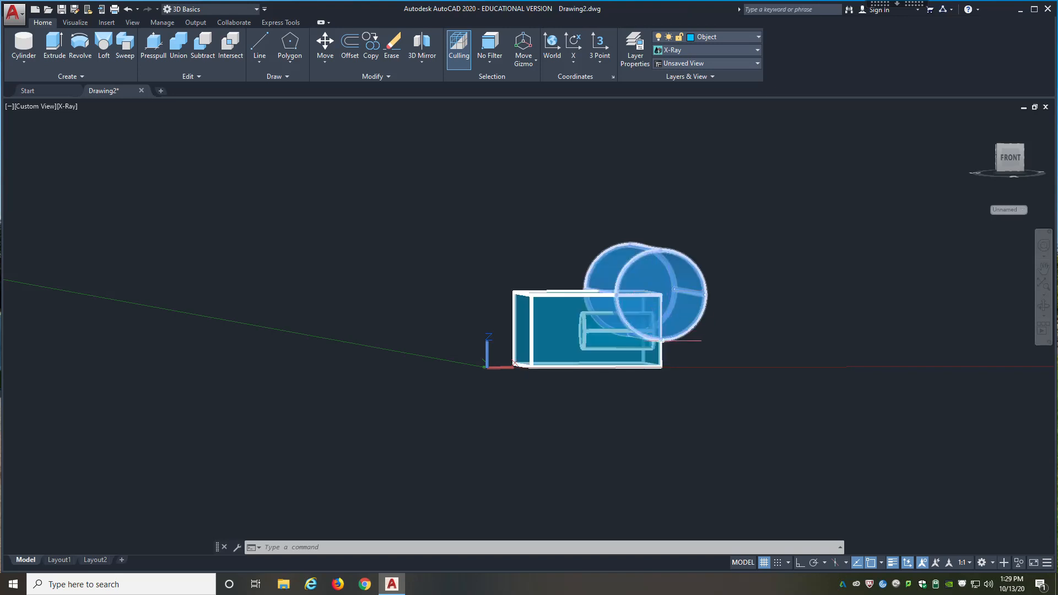
{"action": "left_click", "coordinate": [632, 312]}
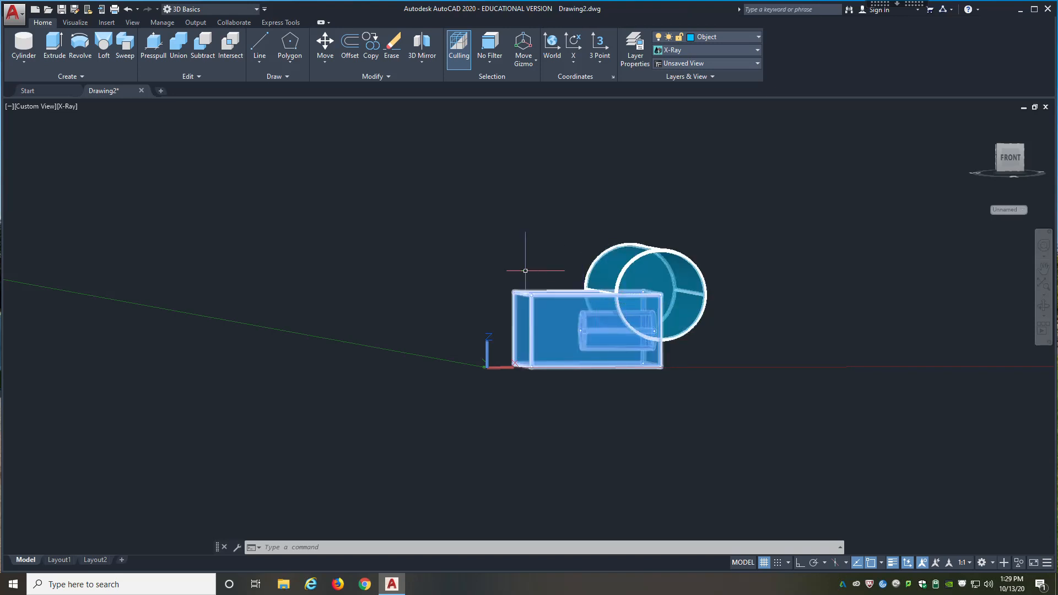
{"action": "key", "text": "Escape"}
{"action": "left_click", "coordinate": [229, 50]}
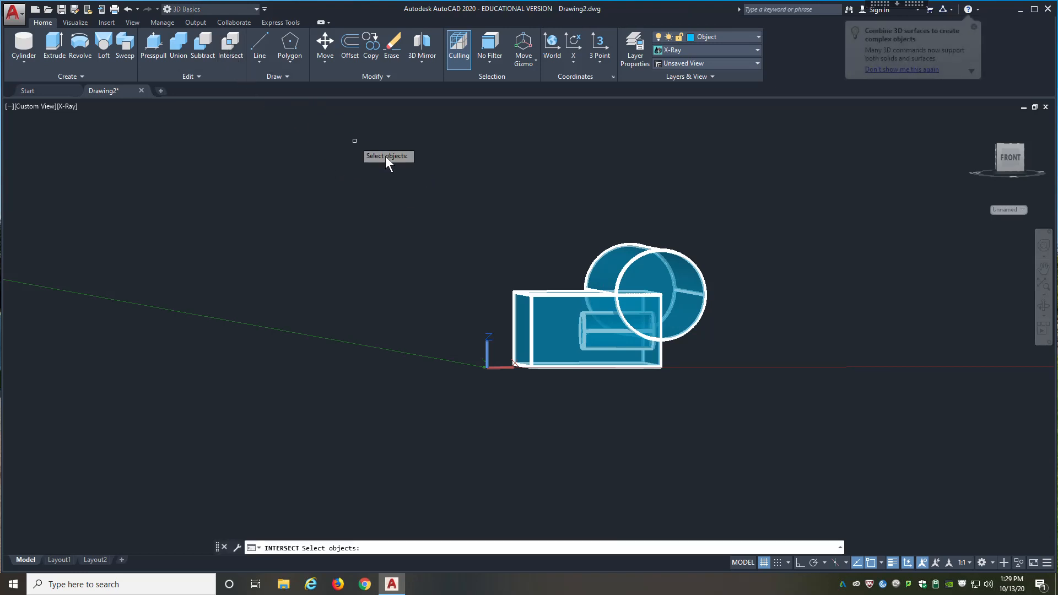
{"action": "left_click", "coordinate": [543, 302]}
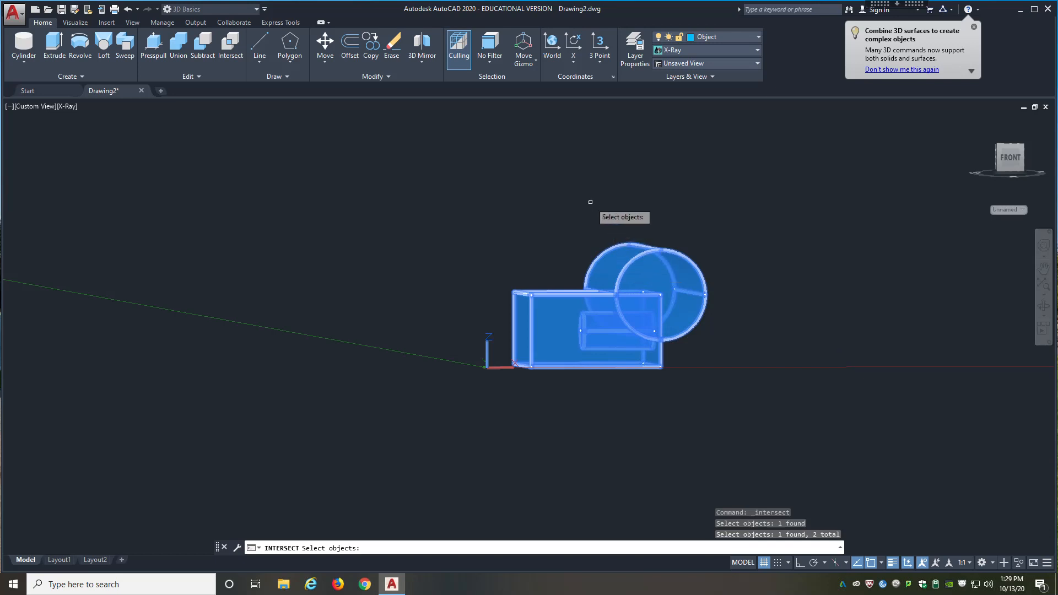
{"action": "key", "text": "Return"}
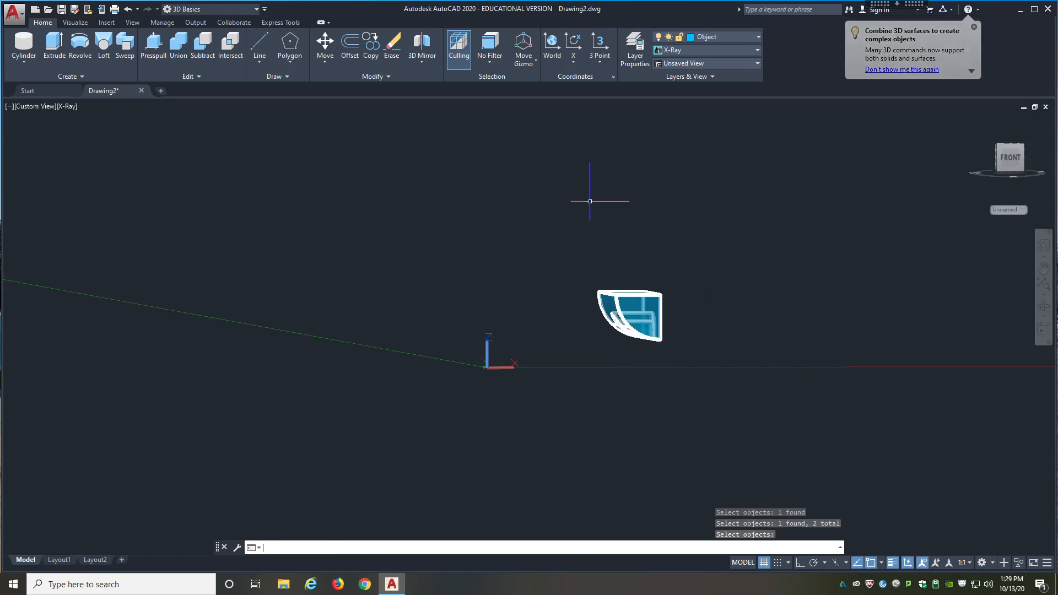
Step: Examine the intersected solid from several angles, including its curved side and the half-round notch
{"action": "middle_click_drag", "start_coordinate": [610, 221], "coordinate": [507, 242], "text": "shift"}
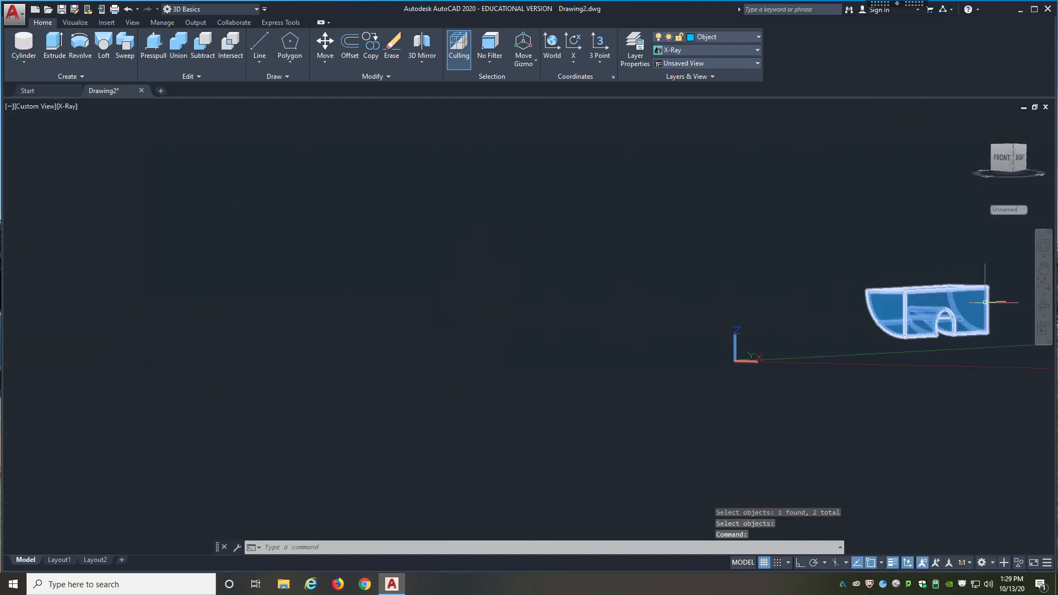
{"action": "scroll", "coordinate": [1012, 312], "scroll_direction": "up", "scroll_amount": 5}
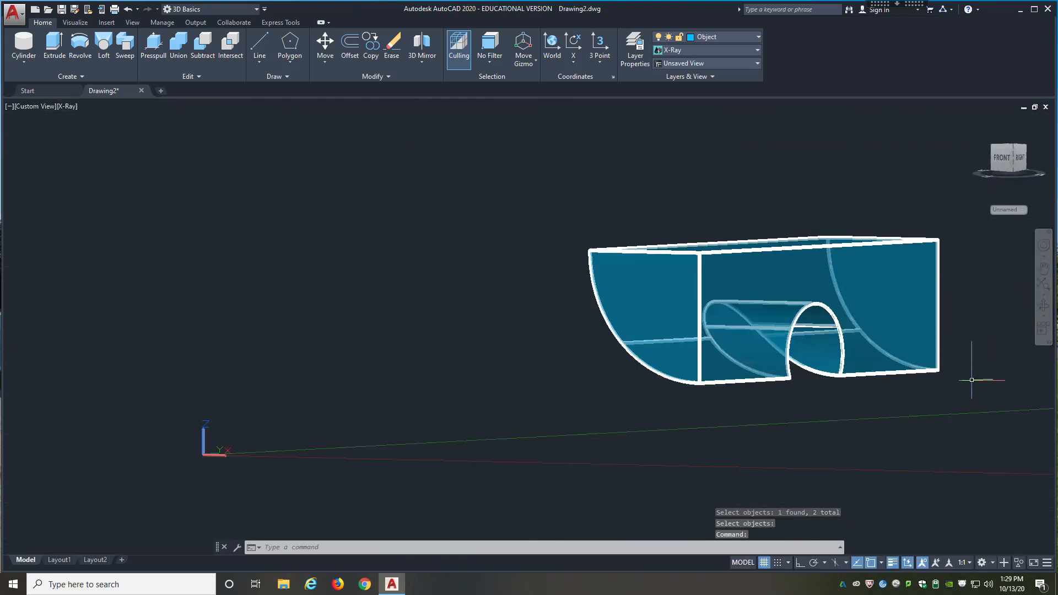
{"action": "middle_click_drag", "start_coordinate": [971, 379], "coordinate": [841, 392], "text": "shift"}
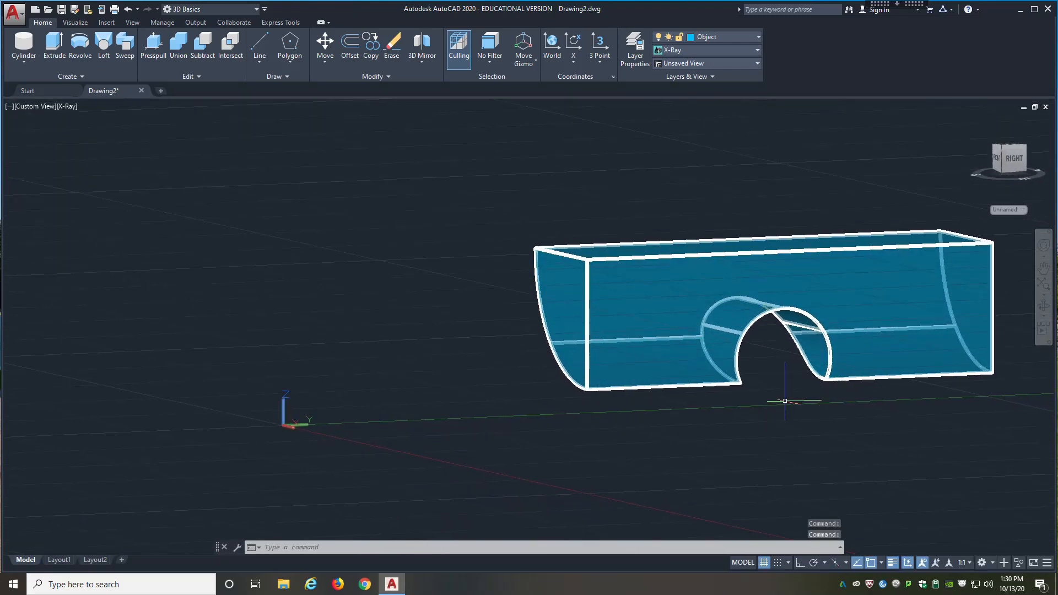
{"action": "scroll", "coordinate": [573, 399], "scroll_direction": "down", "scroll_amount": 4}
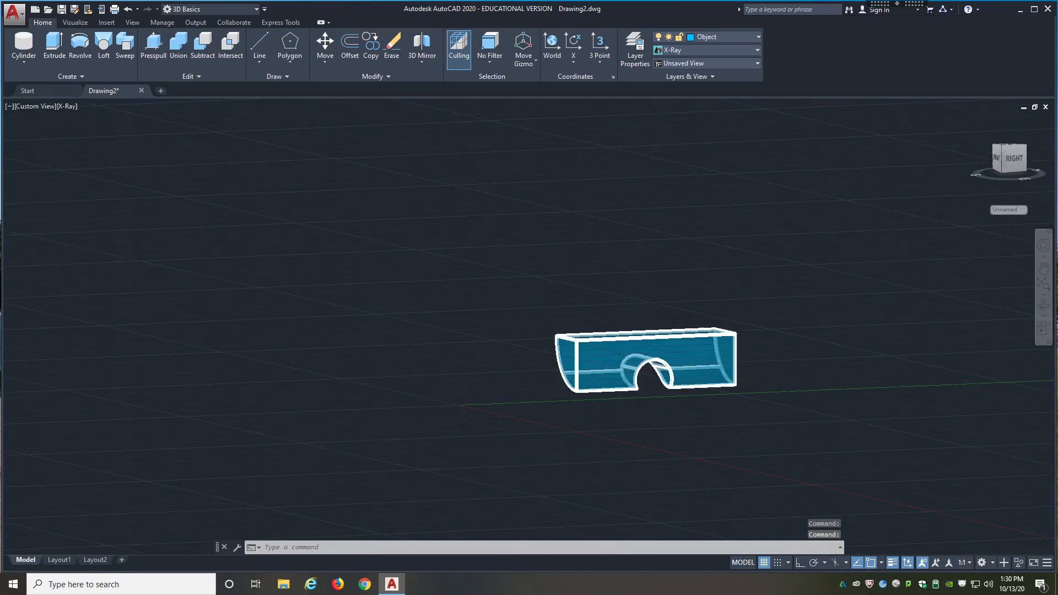
{"action": "scroll", "coordinate": [739, 392], "scroll_direction": "up", "scroll_amount": 2}
{"action": "scroll", "coordinate": [710, 406], "scroll_direction": "up", "scroll_amount": 2}
{"action": "mouse_move", "coordinate": [699, 406]}
{"action": "middle_mouse_down", "text": "shift"}
{"action": "mouse_move", "coordinate": [659, 413]}
{"action": "mouse_move", "coordinate": [704, 422]}
{"action": "middle_mouse_up", "text": "shift"}
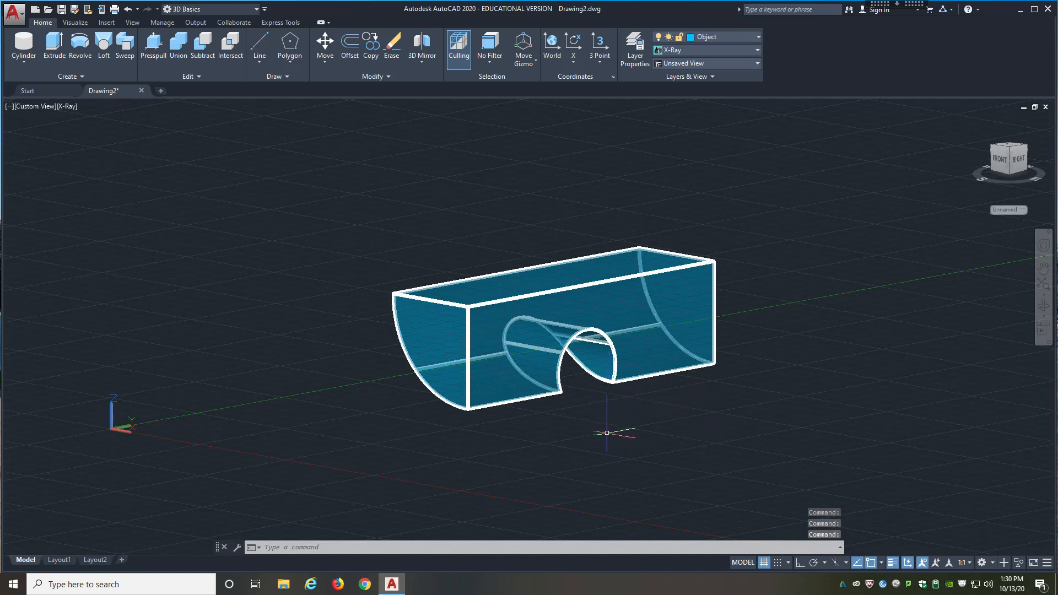
{"action": "middle_click_drag", "start_coordinate": [602, 417], "coordinate": [605, 424], "text": "shift"}
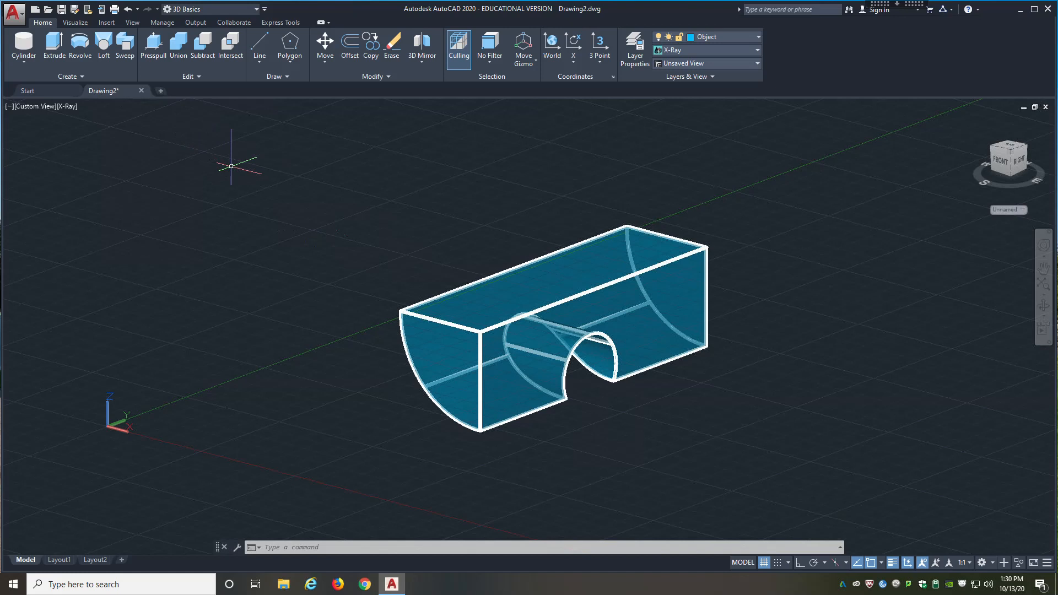
Step: Presspull the solid's top face slightly downward, and then pull it up to make the solid much taller
{"action": "left_click", "coordinate": [154, 45]}
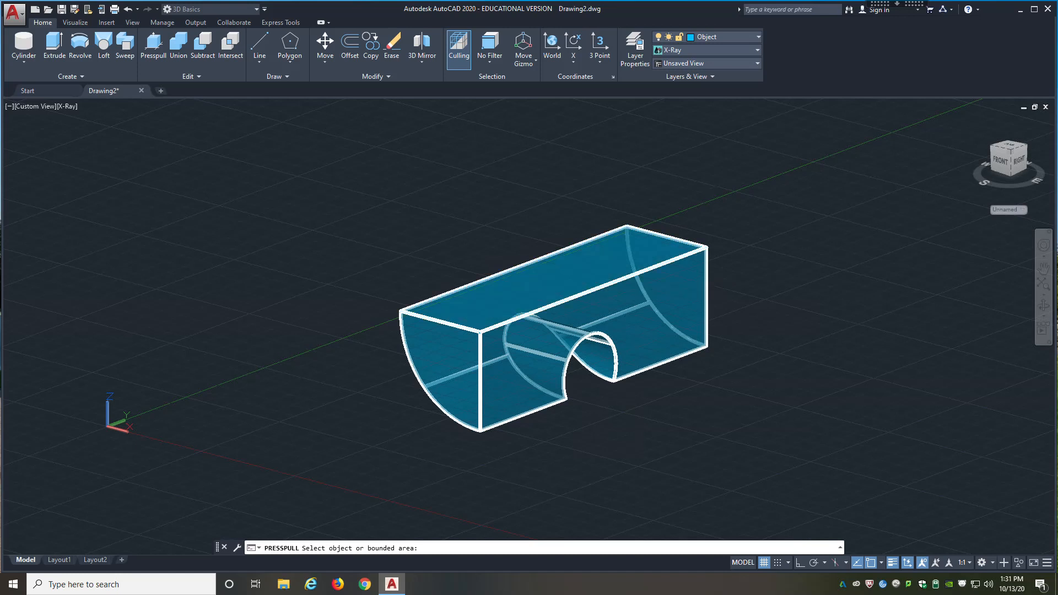
{"action": "left_click", "coordinate": [566, 273]}
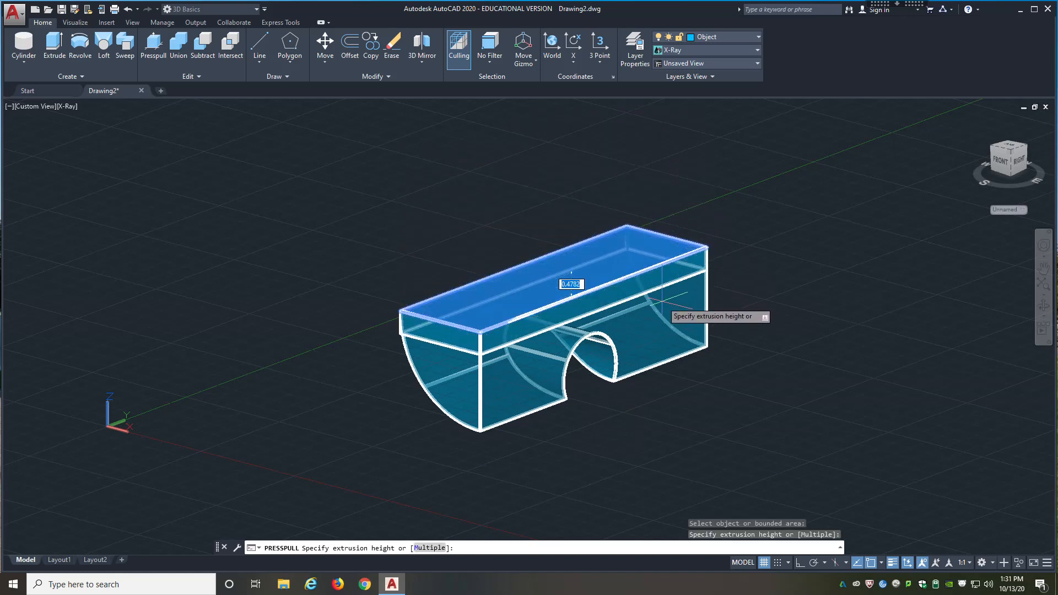
{"action": "left_click", "coordinate": [571, 284]}
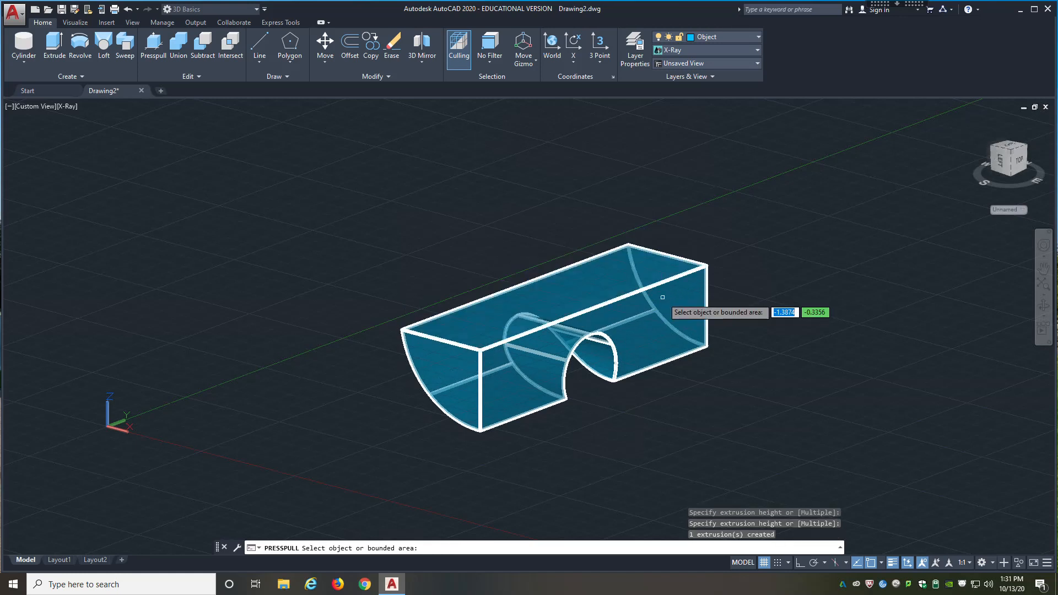
{"action": "left_click", "coordinate": [612, 275]}
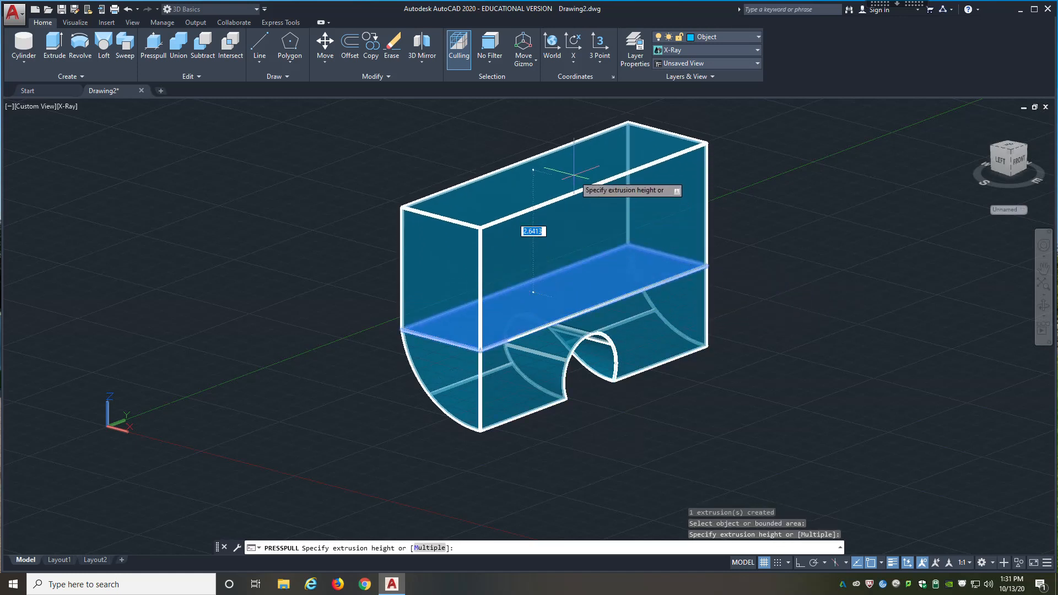
{"action": "left_click", "coordinate": [572, 165]}
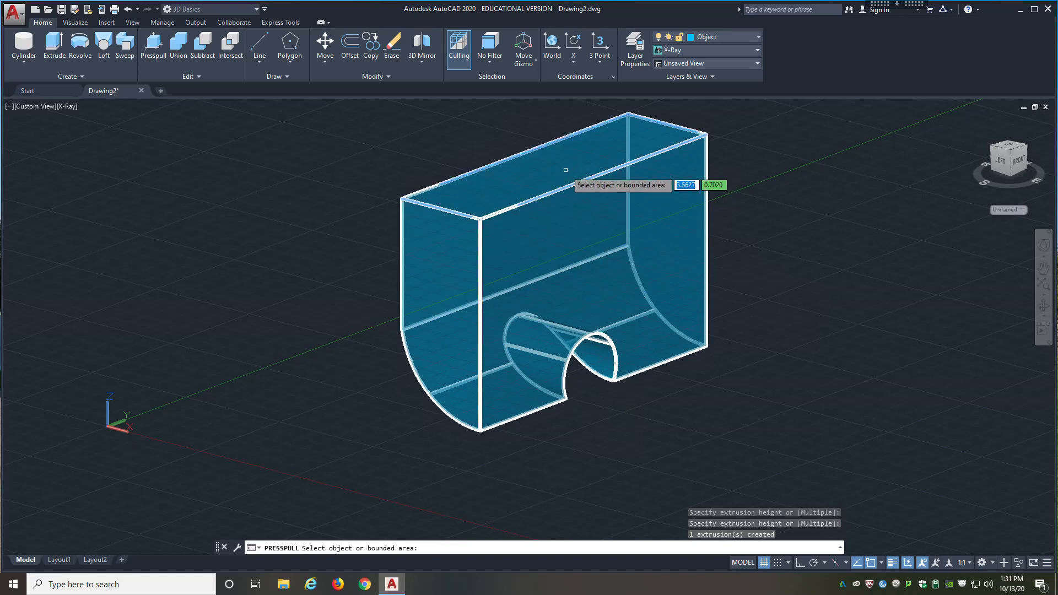
Step: Presspull the notched right side face outward to widen the solid, and pull the front end face out by about 4
{"action": "left_click", "coordinate": [634, 285]}
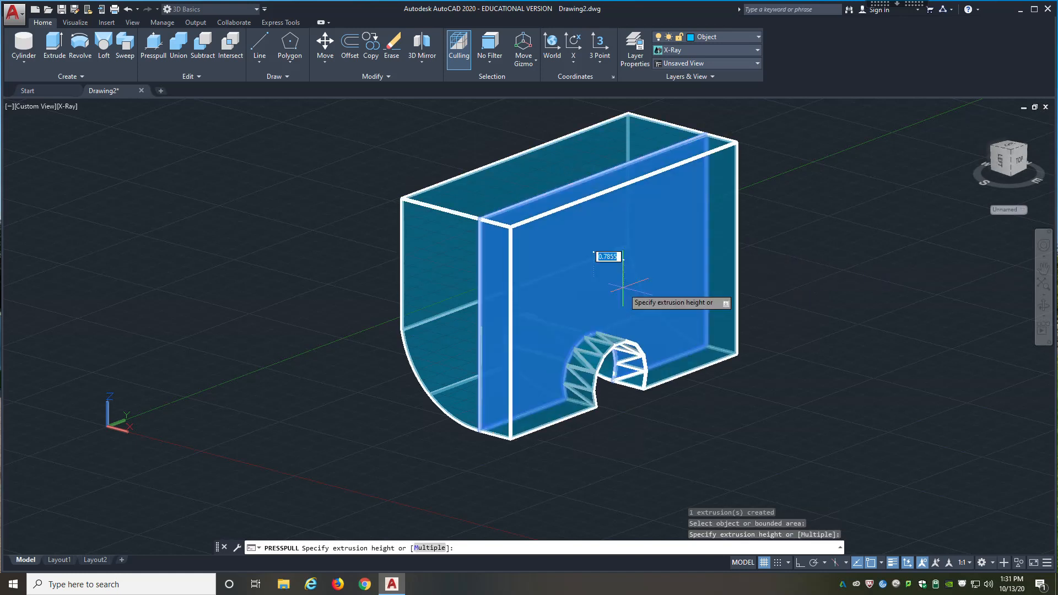
{"action": "left_click", "coordinate": [735, 333]}
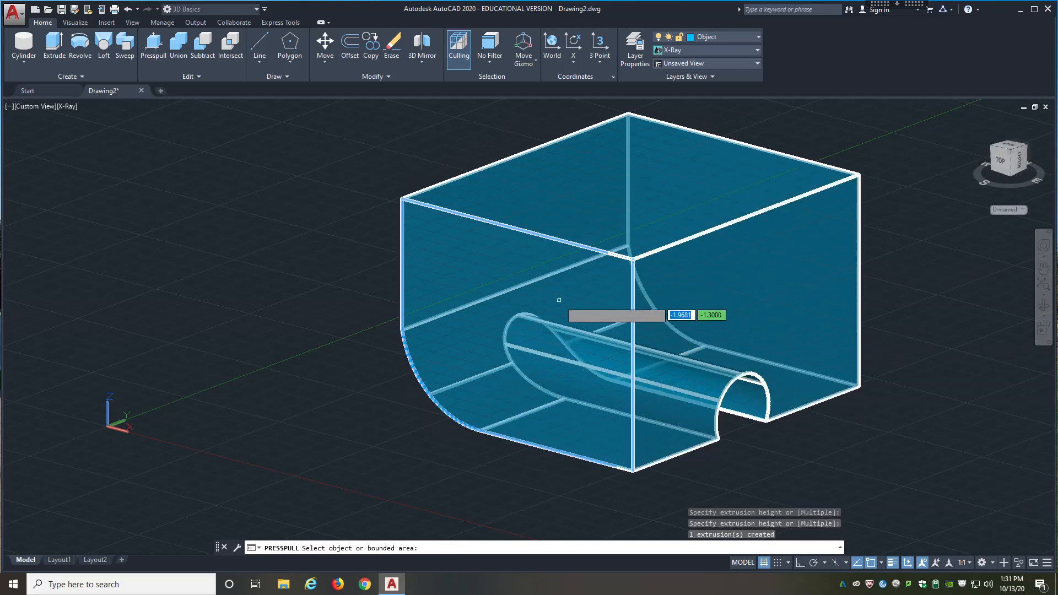
{"action": "left_click", "coordinate": [504, 301]}
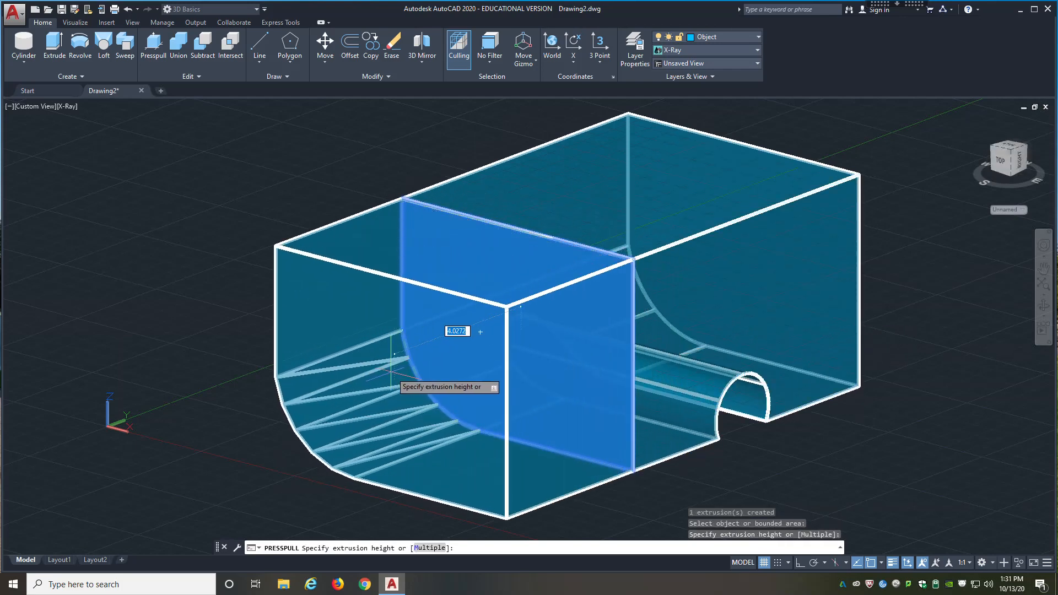
{"action": "left_click", "coordinate": [477, 332]}
Step: Presspull the front end face inward twice, the second time by about 1.8, so that it cuts into the half-round notch
{"action": "left_click", "coordinate": [368, 382]}
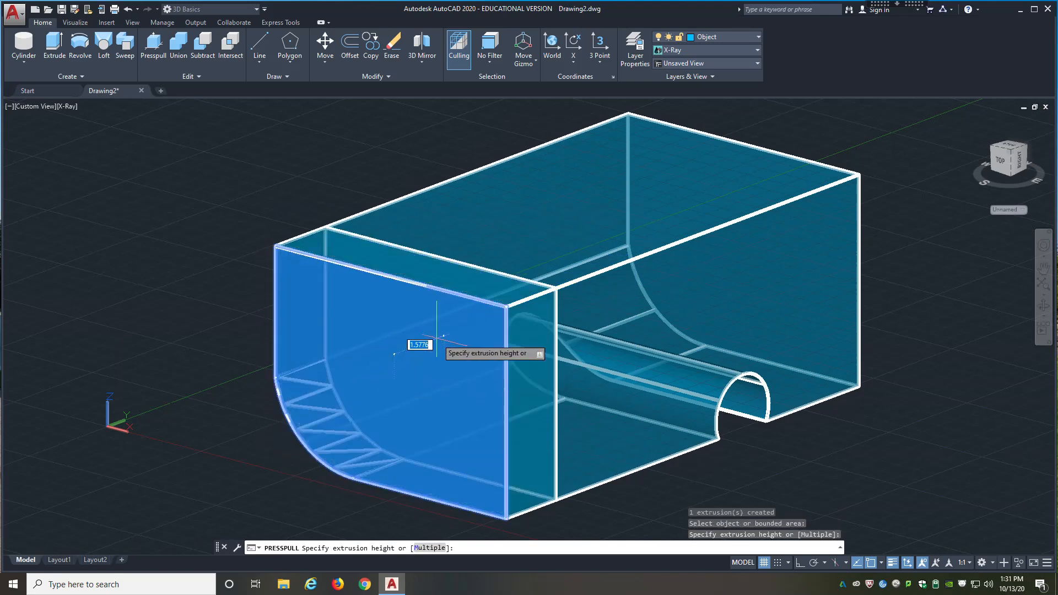
{"action": "left_click", "coordinate": [631, 269]}
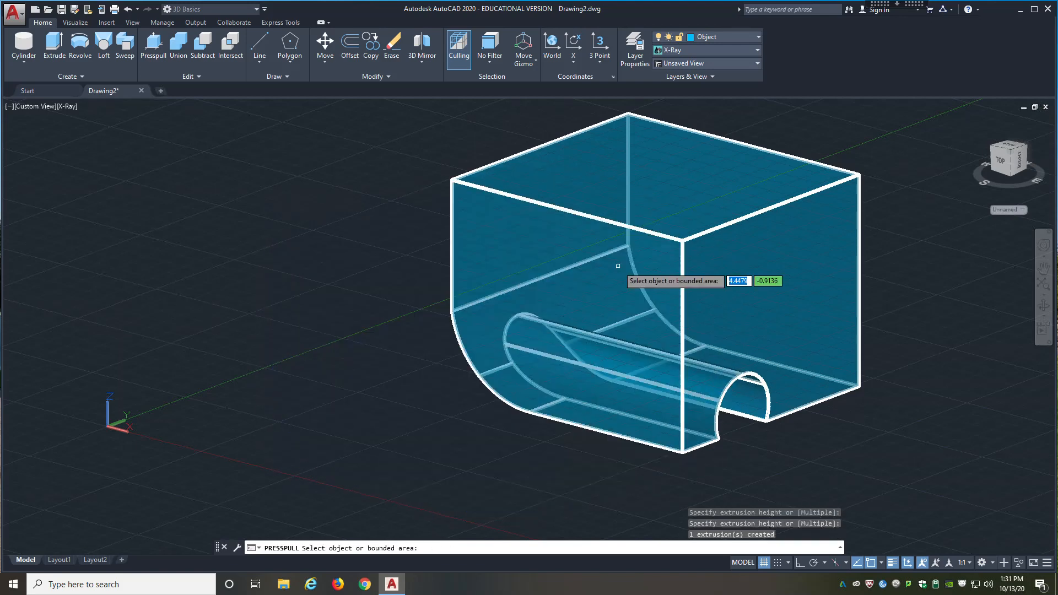
{"action": "left_click", "coordinate": [613, 270]}
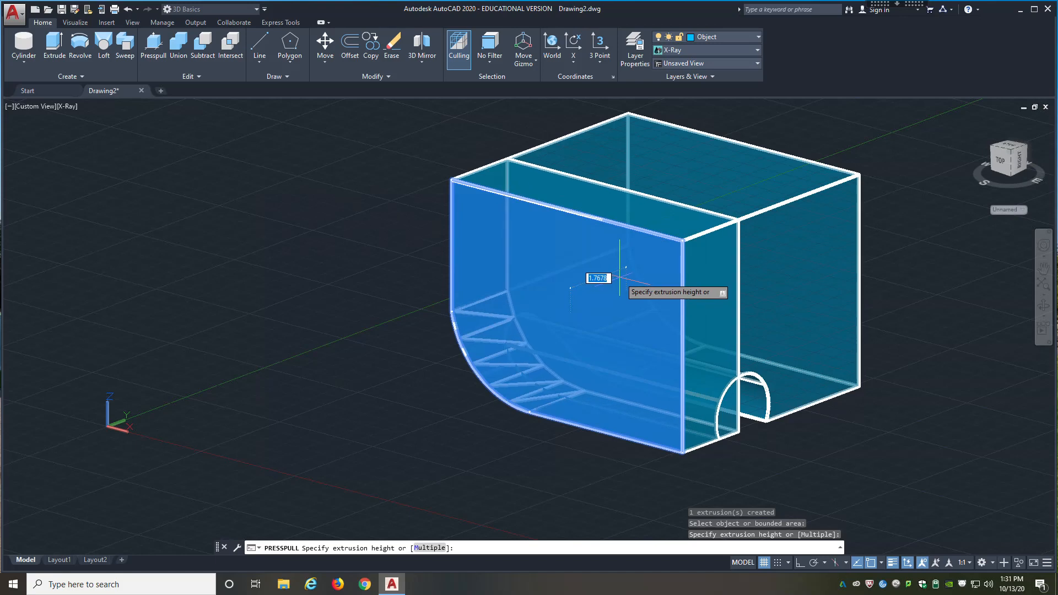
{"action": "left_click", "coordinate": [603, 273]}
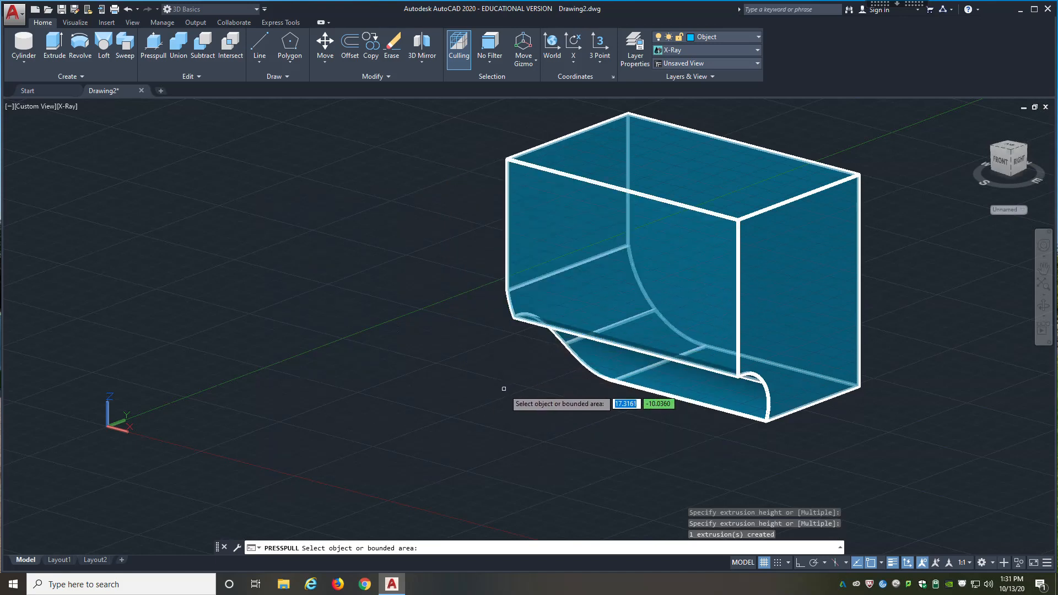
Step: Presspull the shortened front end face outward to form an overhang in front of the notch
{"action": "middle_click_drag", "start_coordinate": [503, 387], "coordinate": [449, 379], "text": "shift"}
{"action": "left_click", "coordinate": [612, 276]}
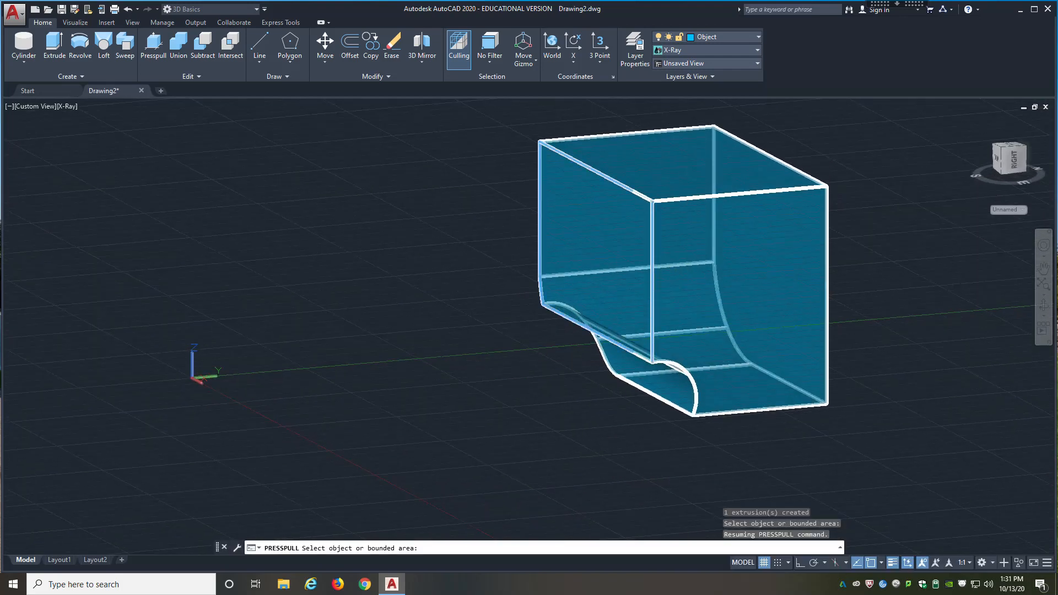
{"action": "left_click", "coordinate": [413, 290]}
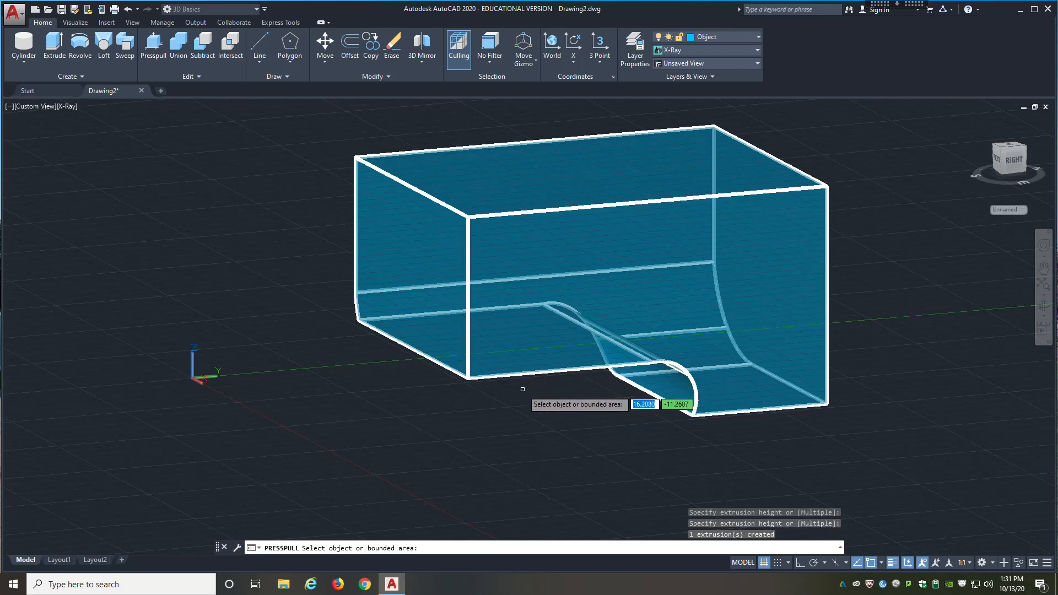
Step: Try to presspull the curved lower surface on the solid's left side
{"action": "middle_click_drag", "start_coordinate": [526, 395], "coordinate": [808, 371], "text": "shift"}
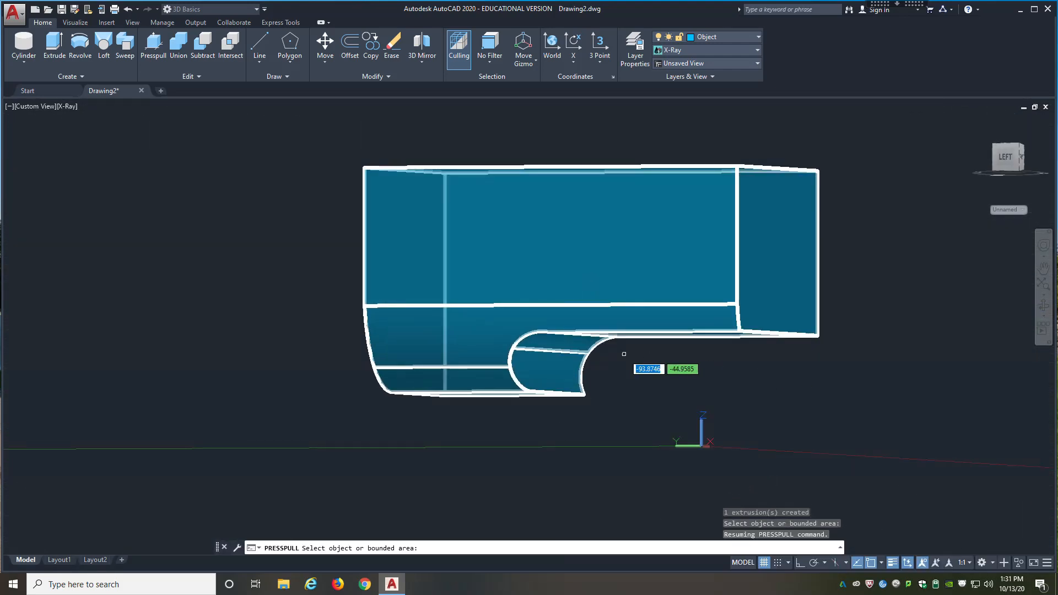
{"action": "left_click", "coordinate": [474, 323]}
{"action": "left_click", "coordinate": [474, 320]}
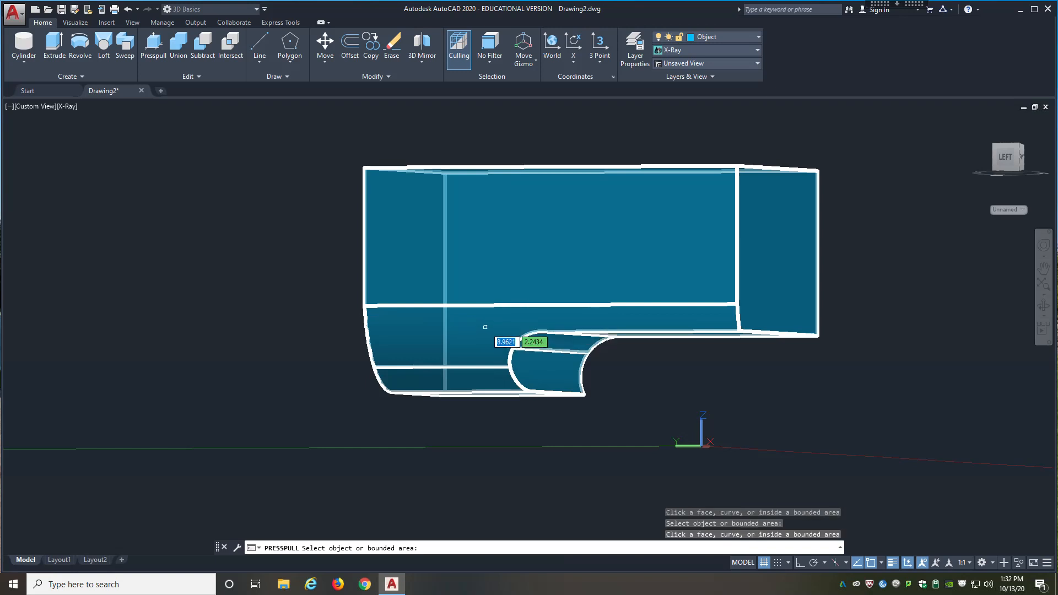
Step: Presspull the solid's rear end face outward to lengthen it, and inspect the reshaped solid
{"action": "middle_click_drag", "start_coordinate": [466, 347], "coordinate": [570, 349], "text": "shift"}
{"action": "left_click", "coordinate": [435, 276]}
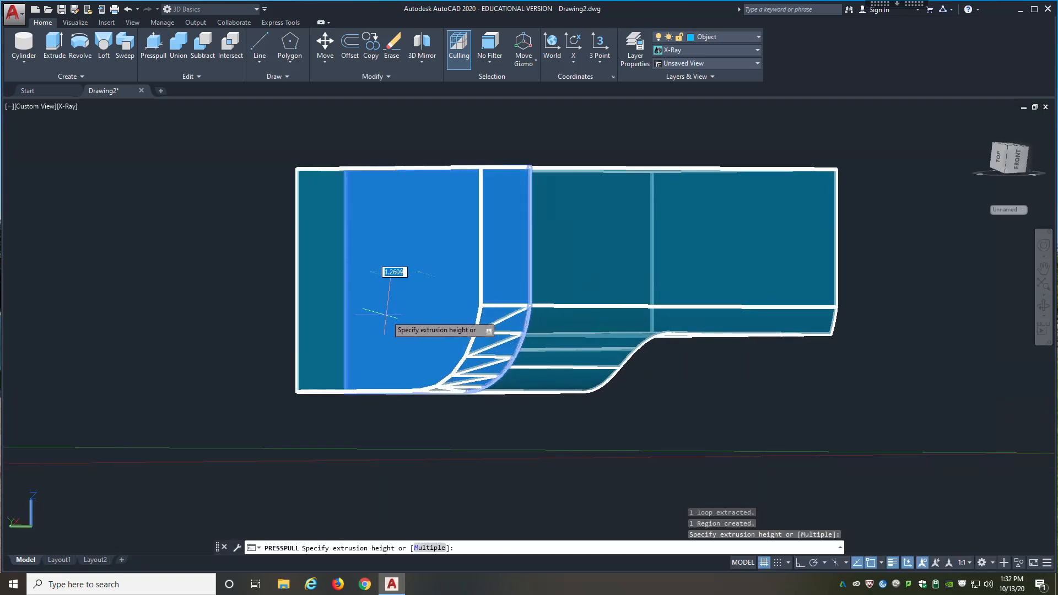
{"action": "left_click", "coordinate": [311, 316]}
{"action": "middle_click_drag", "start_coordinate": [567, 283], "coordinate": [490, 322], "text": "shift"}
{"action": "middle_click_drag", "start_coordinate": [405, 329], "coordinate": [421, 311], "text": "shift"}
{"action": "scroll", "coordinate": [291, 270], "scroll_direction": "down", "scroll_amount": 2}
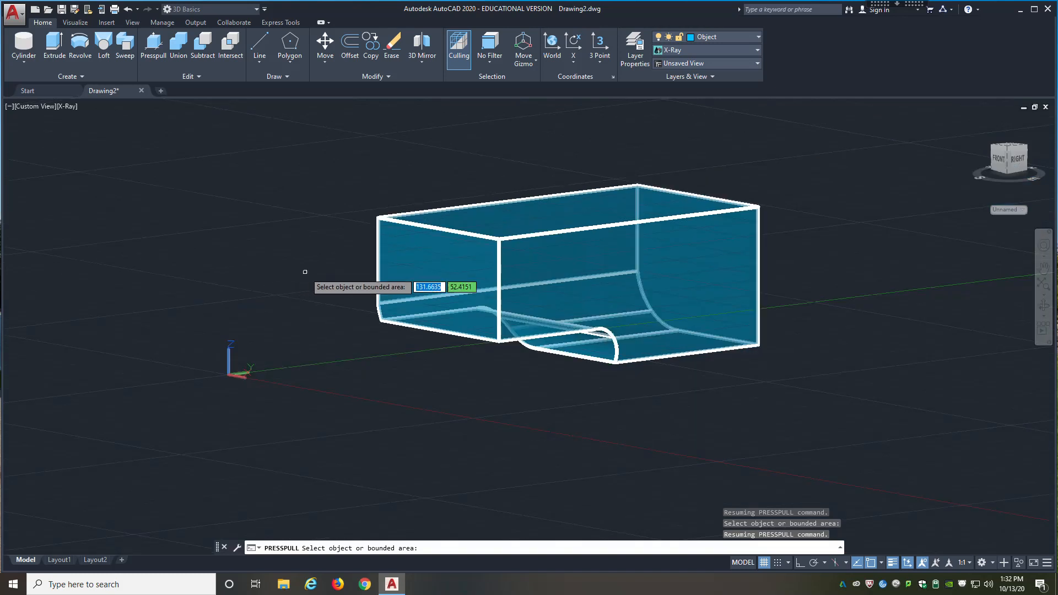
{"action": "scroll", "coordinate": [461, 281], "scroll_direction": "up", "scroll_amount": 2}
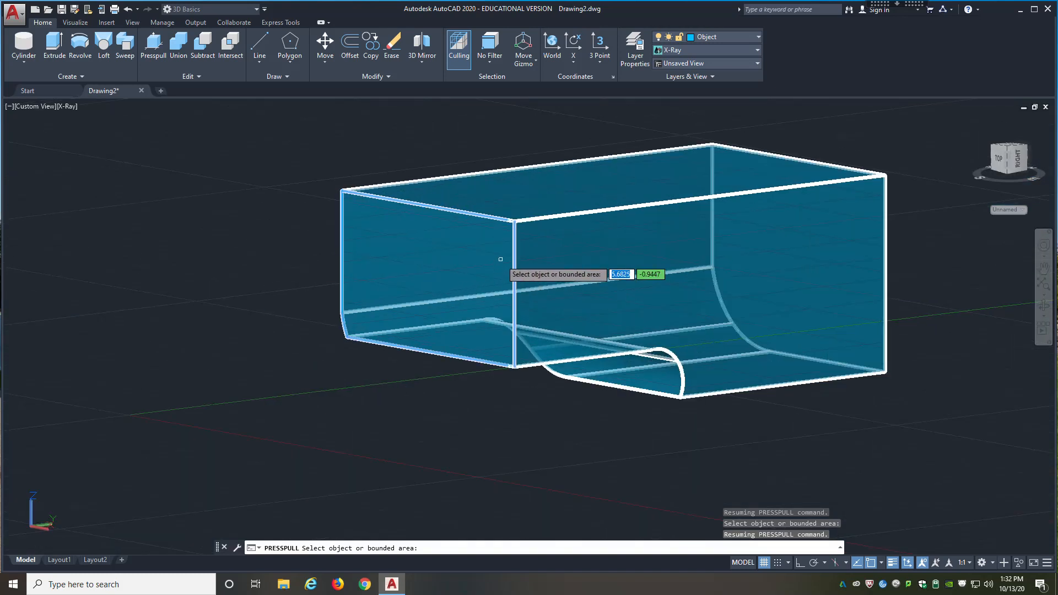